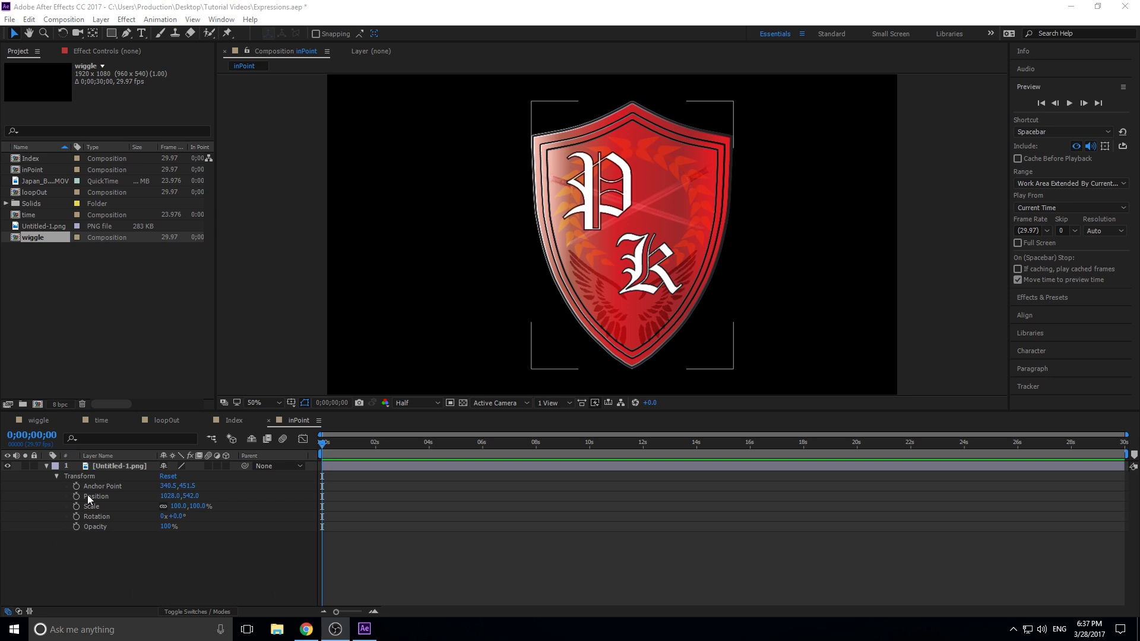
Step: Add a null object to the inPoint composition and rename its layer Control Panel
left_click(101, 20)
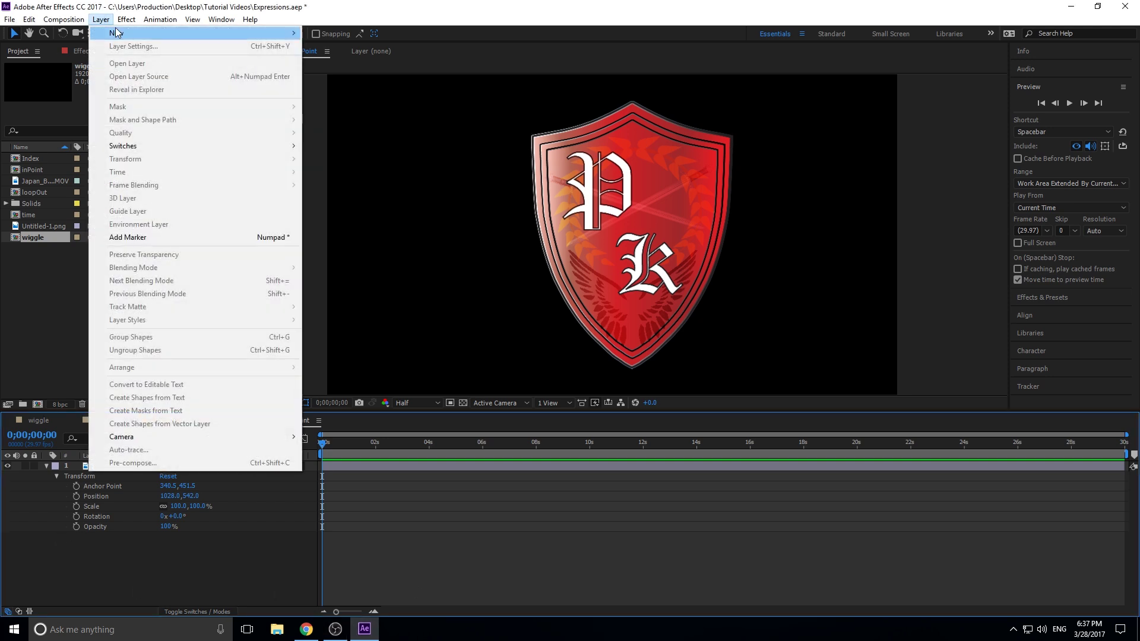
mouse_move(174, 34)
left_click(356, 84)
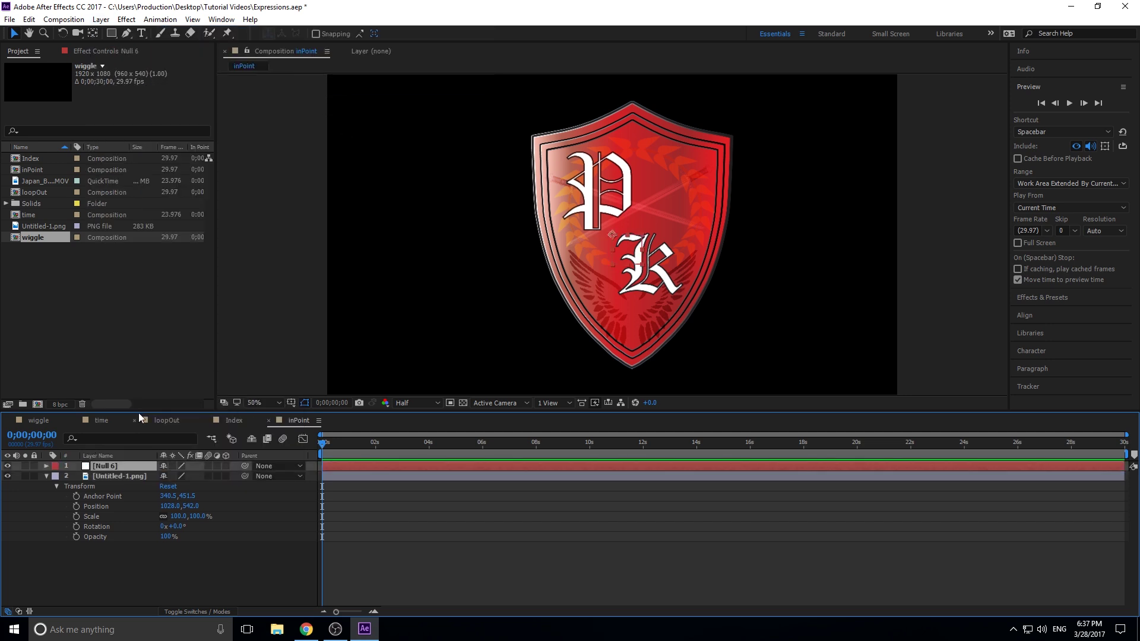
right_click(113, 465)
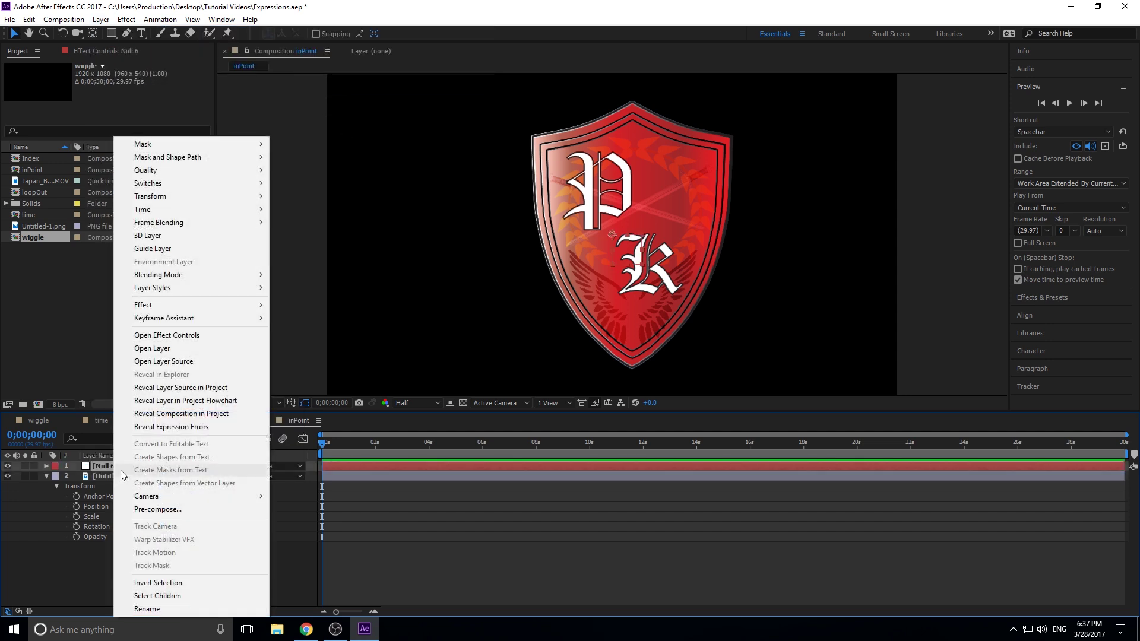
left_click(161, 608)
type("Control")
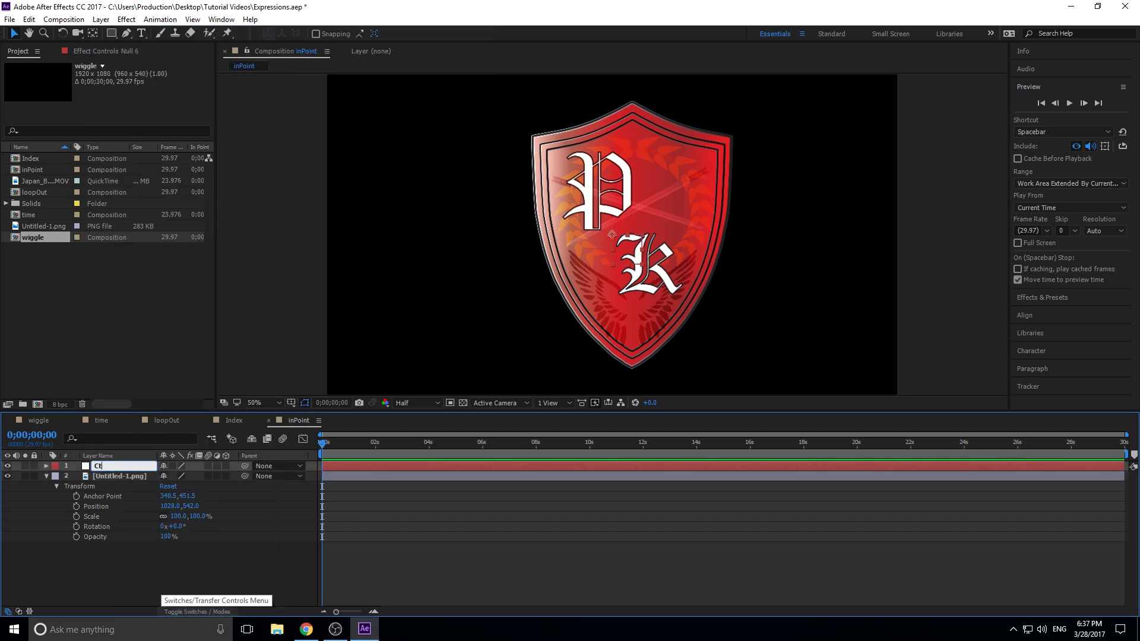
type(" Panel")
key("Return")
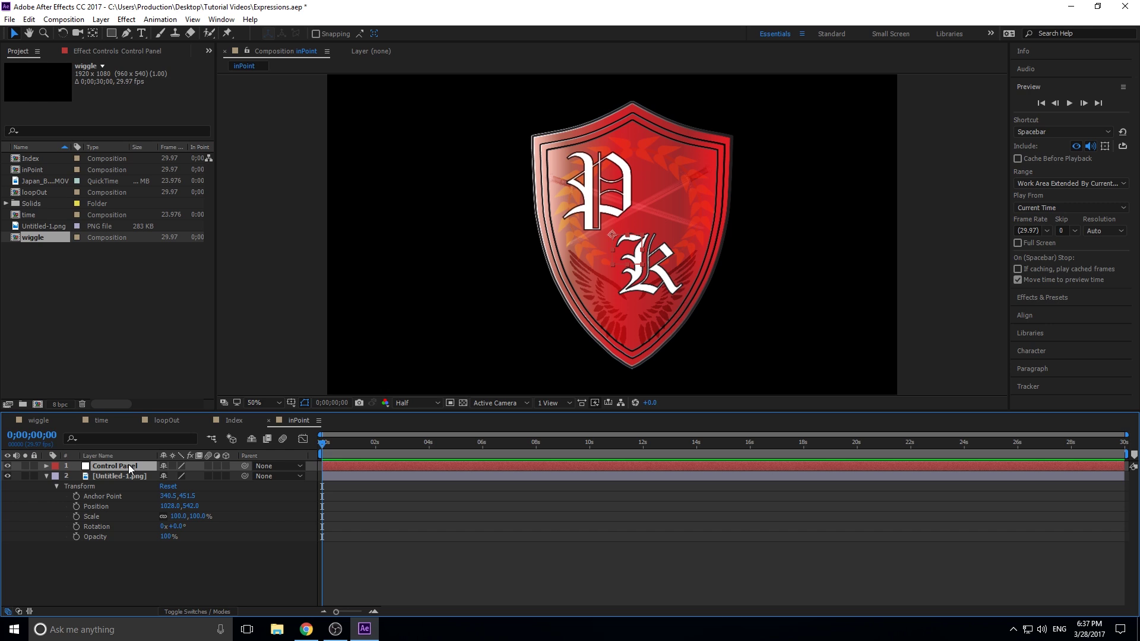
Step: Find the Slider Control effect by searching for "slider", apply it to the Control Panel layer, and try scrubbing its value
left_click(151, 55)
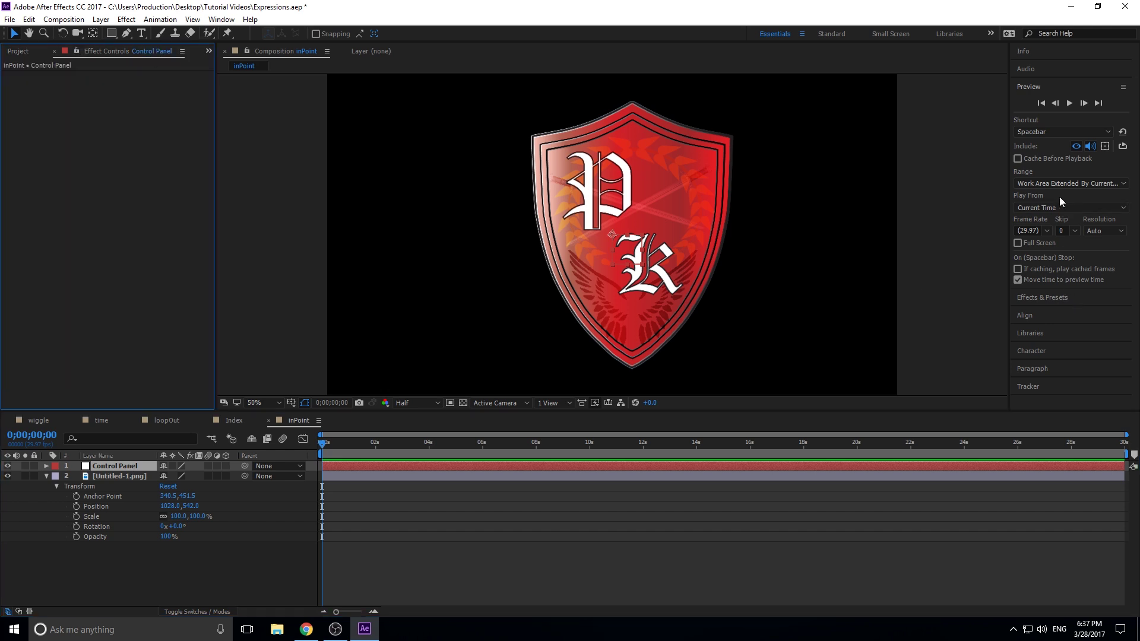
left_click(1064, 299)
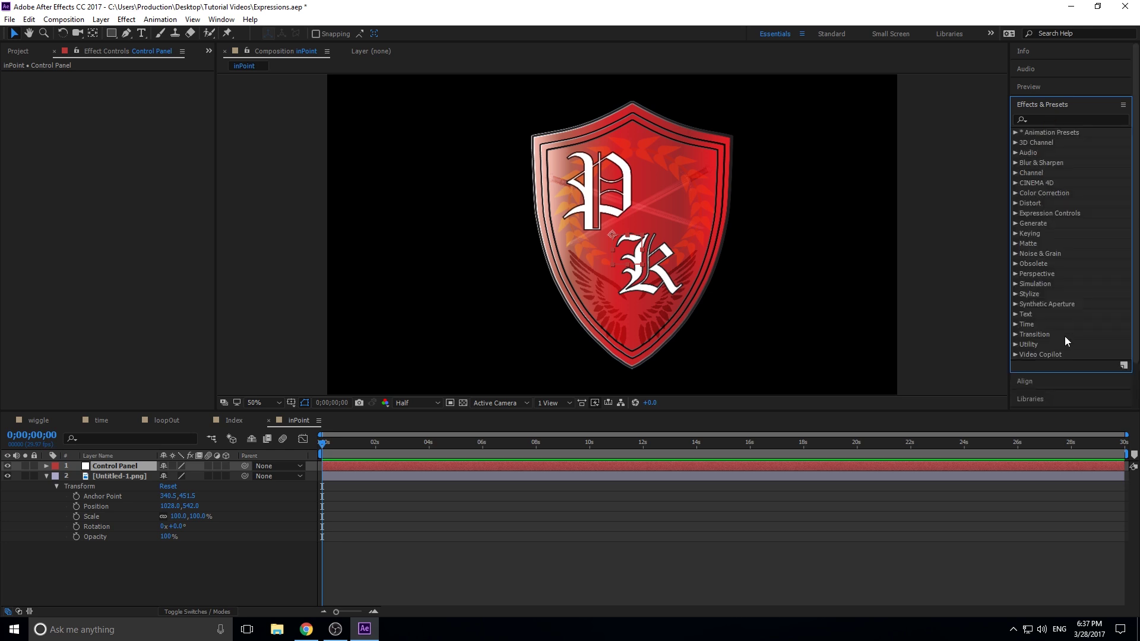
left_click(1054, 121)
type("slider")
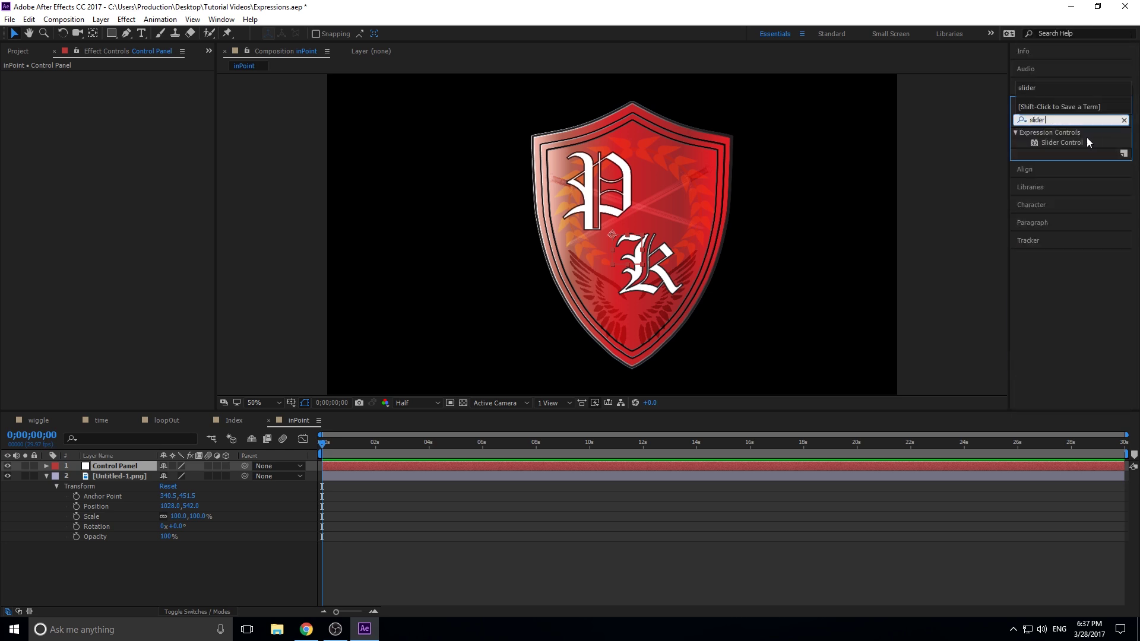
left_click_drag(1078, 141, 103, 464)
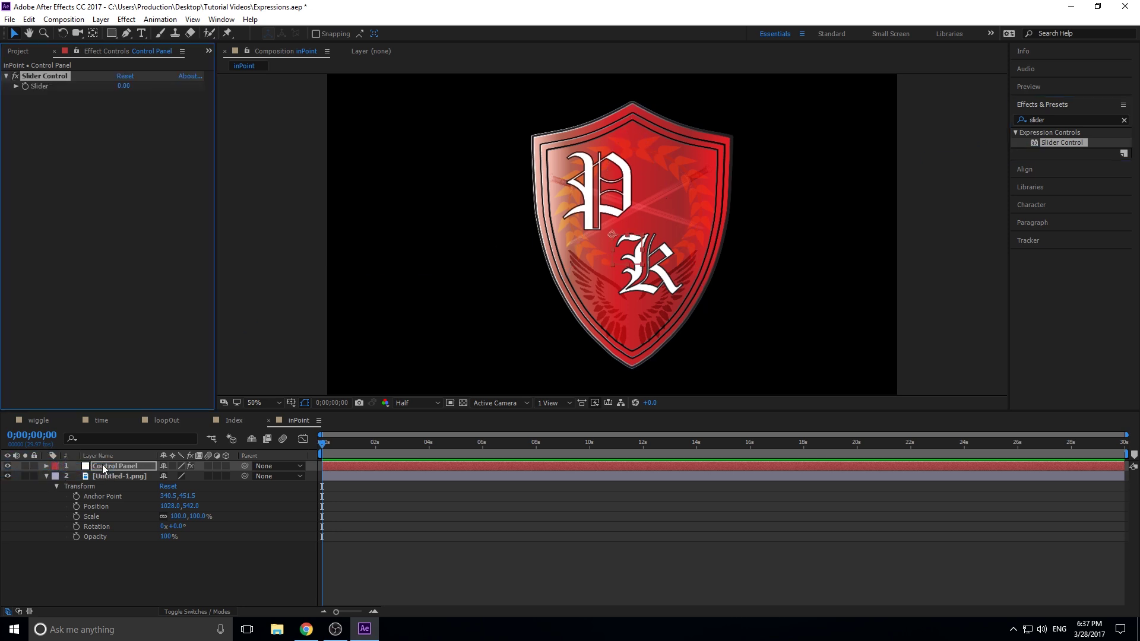
left_click_drag(125, 86, 159, 87)
Step: Give the Untitled-1.png layer's Scale the expression wiggle(5,60); and preview the result
left_click(120, 476)
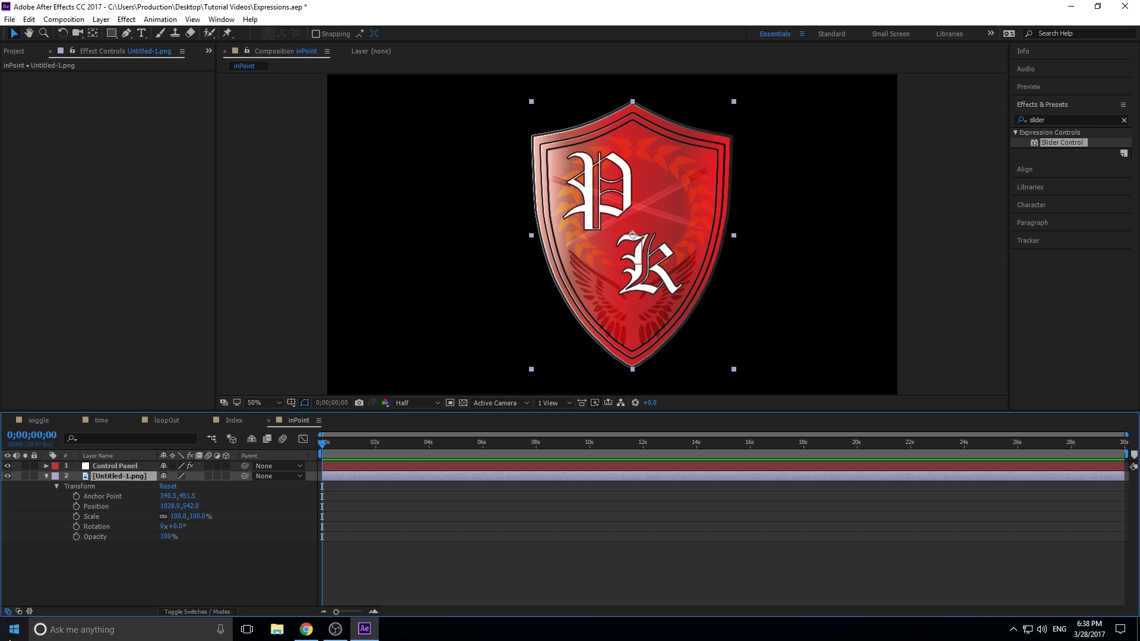
left_click(76, 516, "alt")
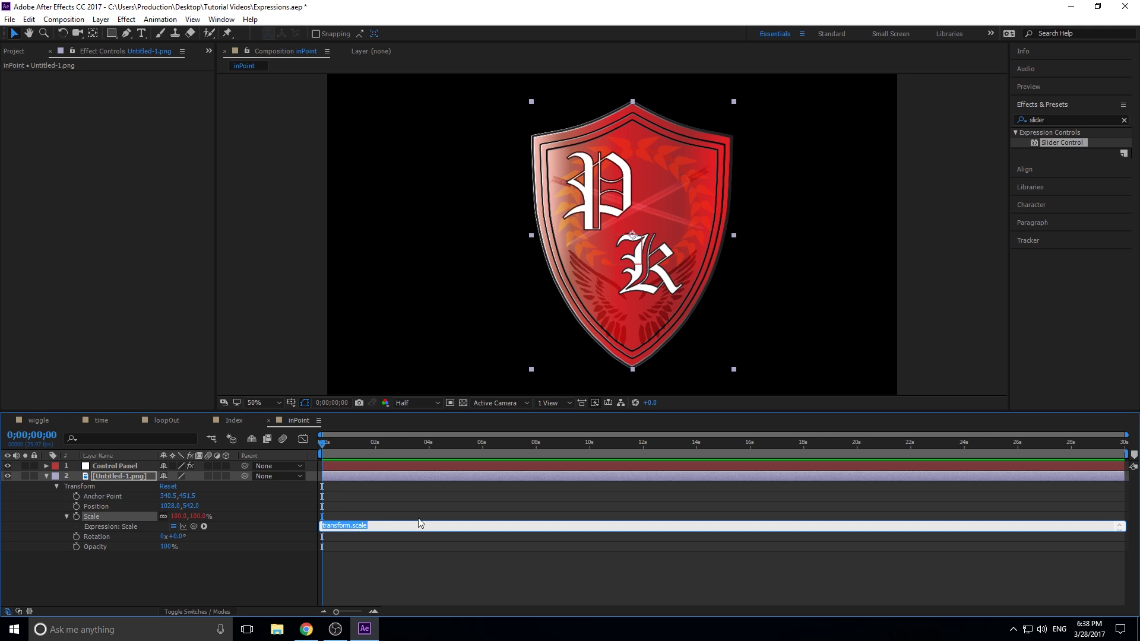
key("BackSpace")
type("wiggle(")
type("5,60);")
left_click(340, 589)
key("space")
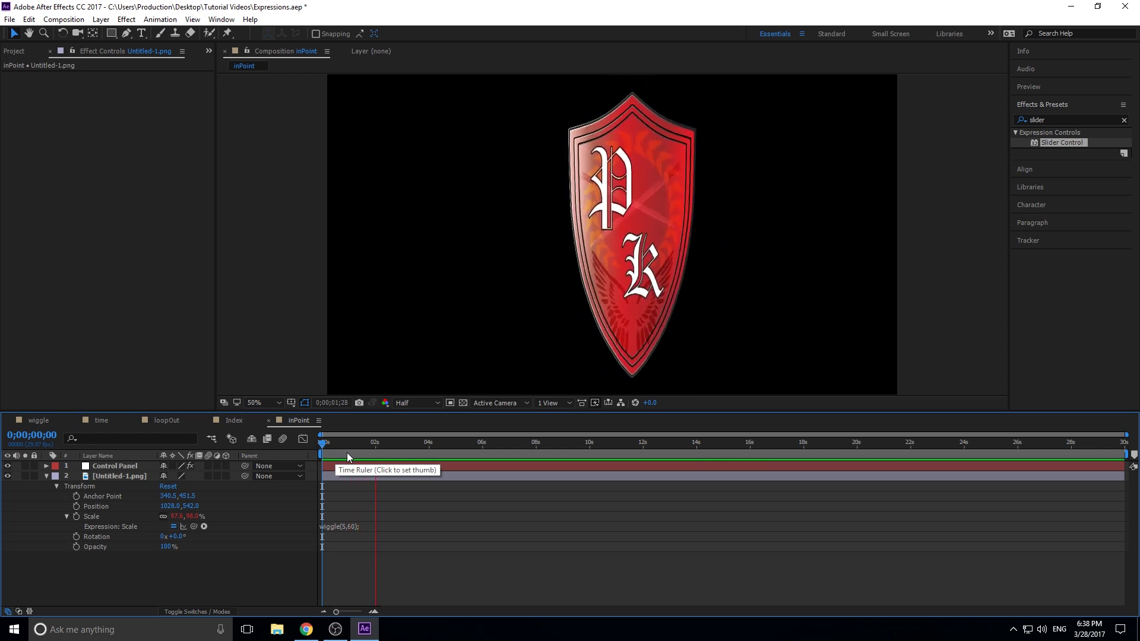
Step: Replace the 60 in the Scale wiggle expression with a pick-whipped link to the Control Panel layer's Slider
left_click(350, 524)
left_click(356, 526)
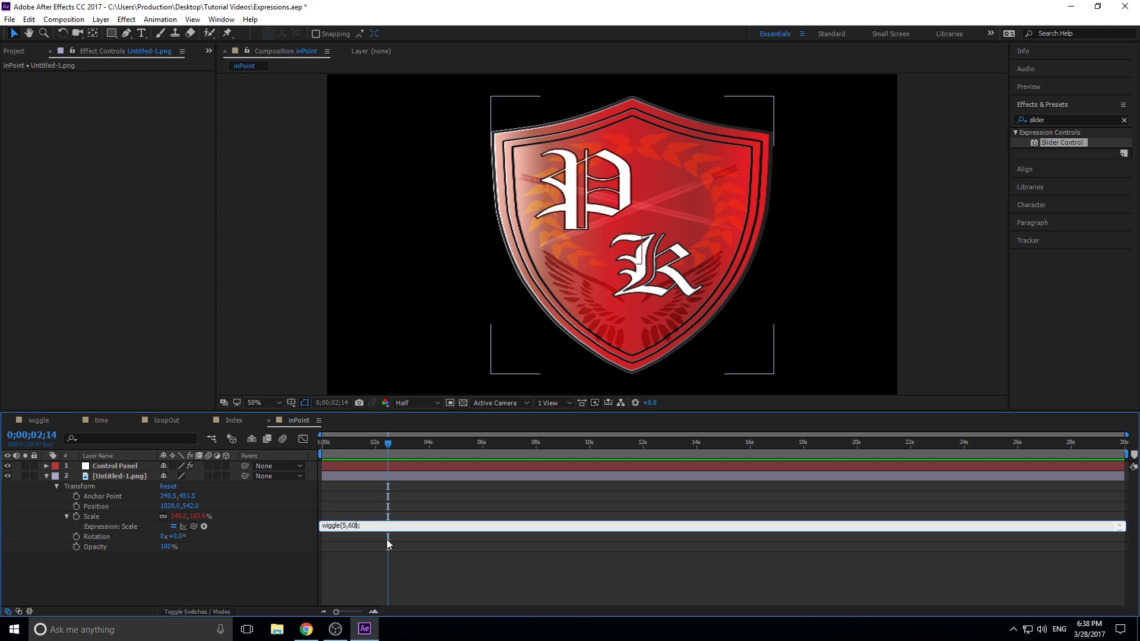
key("BackSpace")
key("BackSpace")
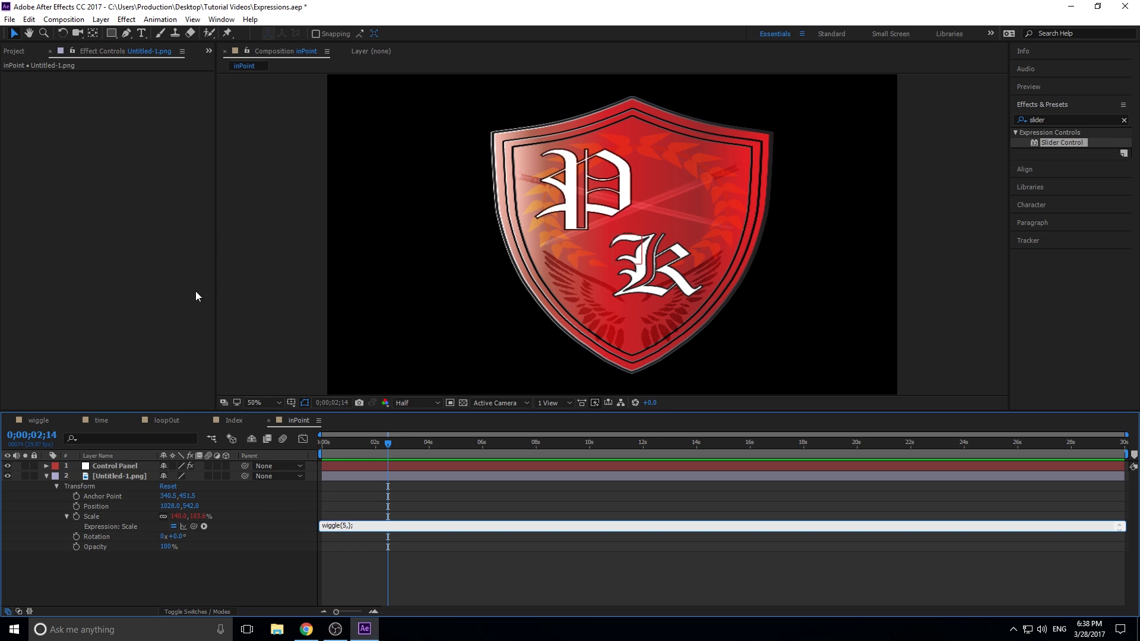
left_click(130, 466)
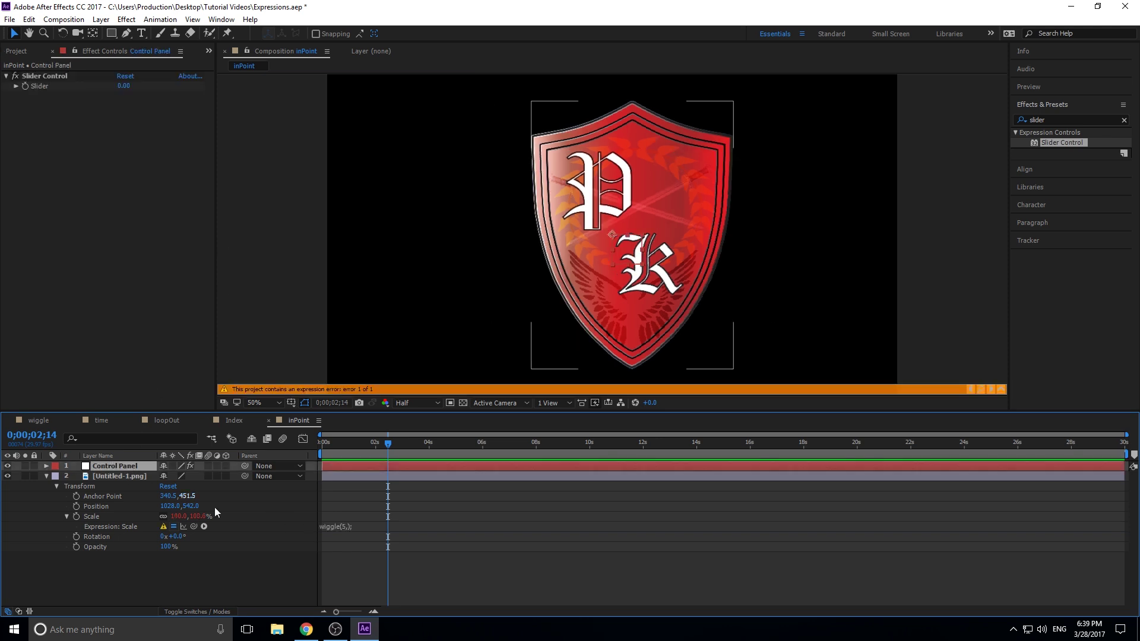
left_click(352, 526)
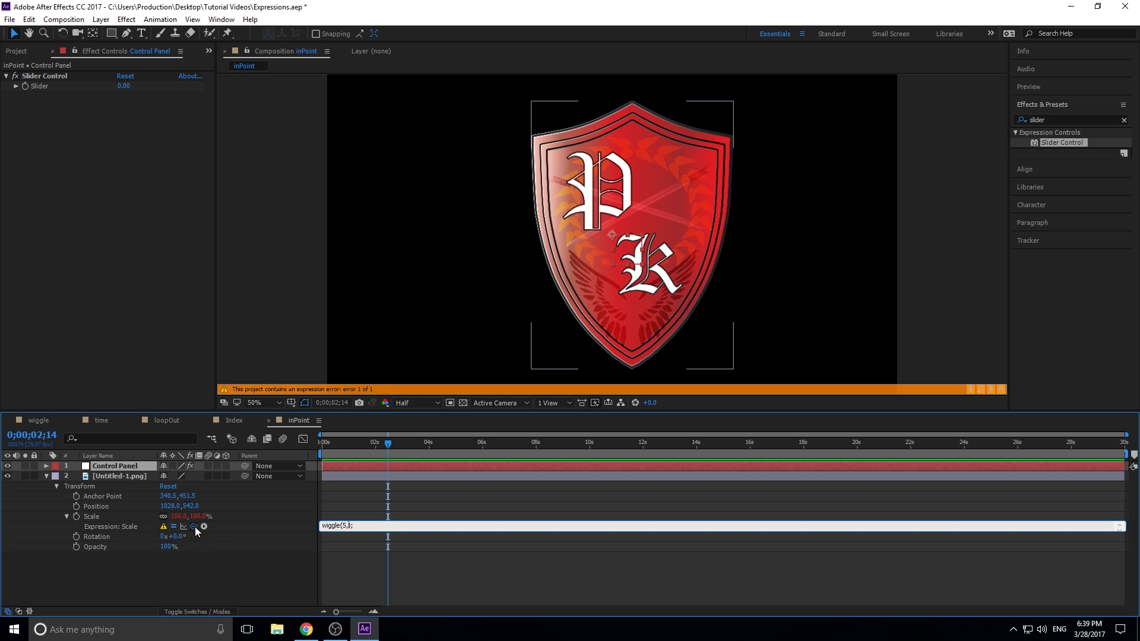
left_click_drag(194, 526, 101, 87)
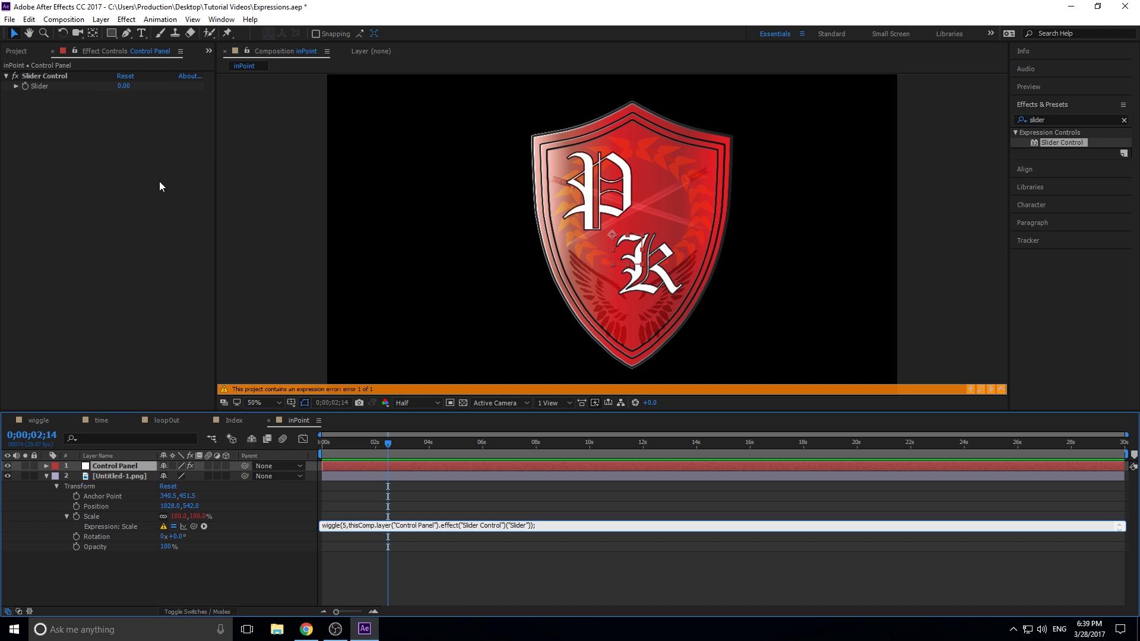
left_click(144, 101)
Step: Set the Control Panel slider to 40 and preview the scale wiggle
left_click_drag(131, 87, 147, 87)
left_click(309, 454)
key("space")
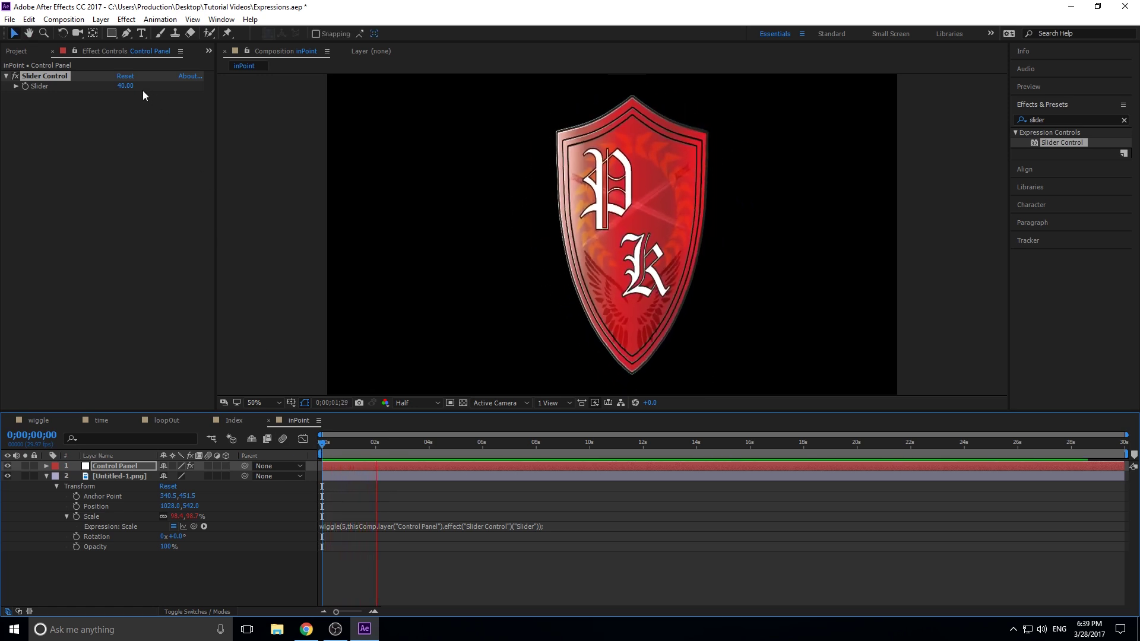
key("space")
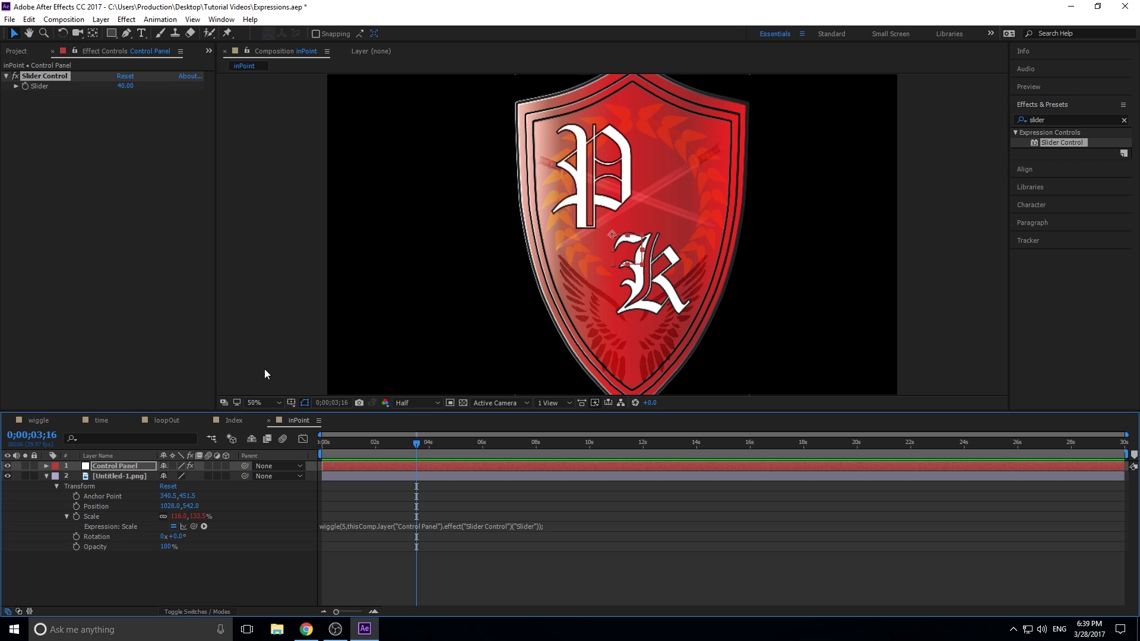
Step: Turn on keyframing for the Control Panel slider at 0;00;00;00 and set its value to 0
left_click(323, 439)
left_click(26, 86)
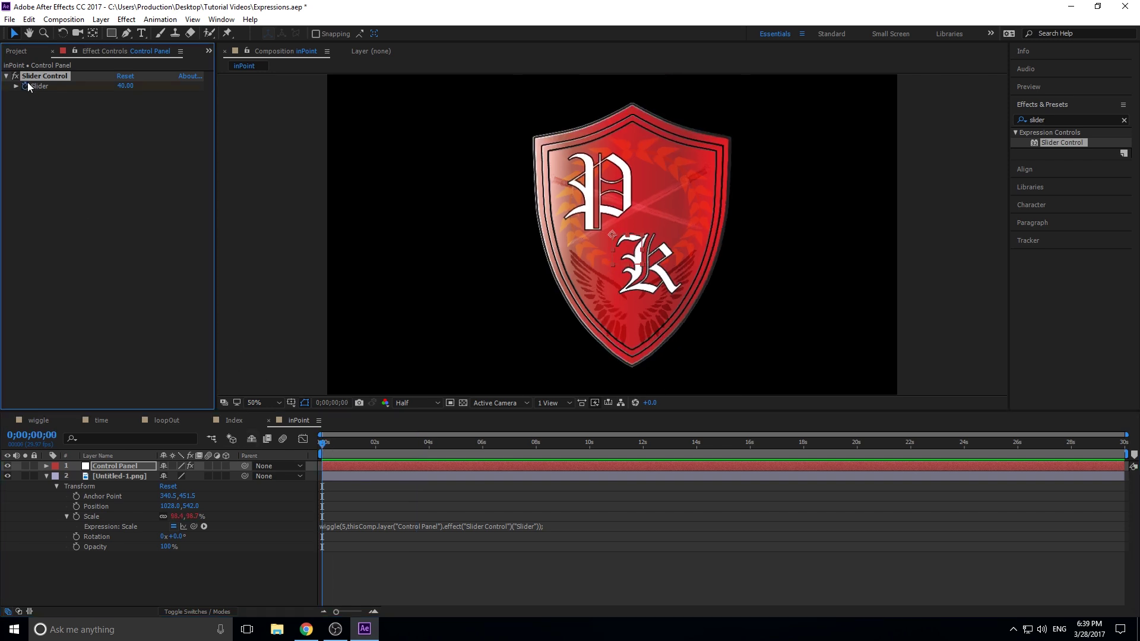
left_click(125, 86)
type("0")
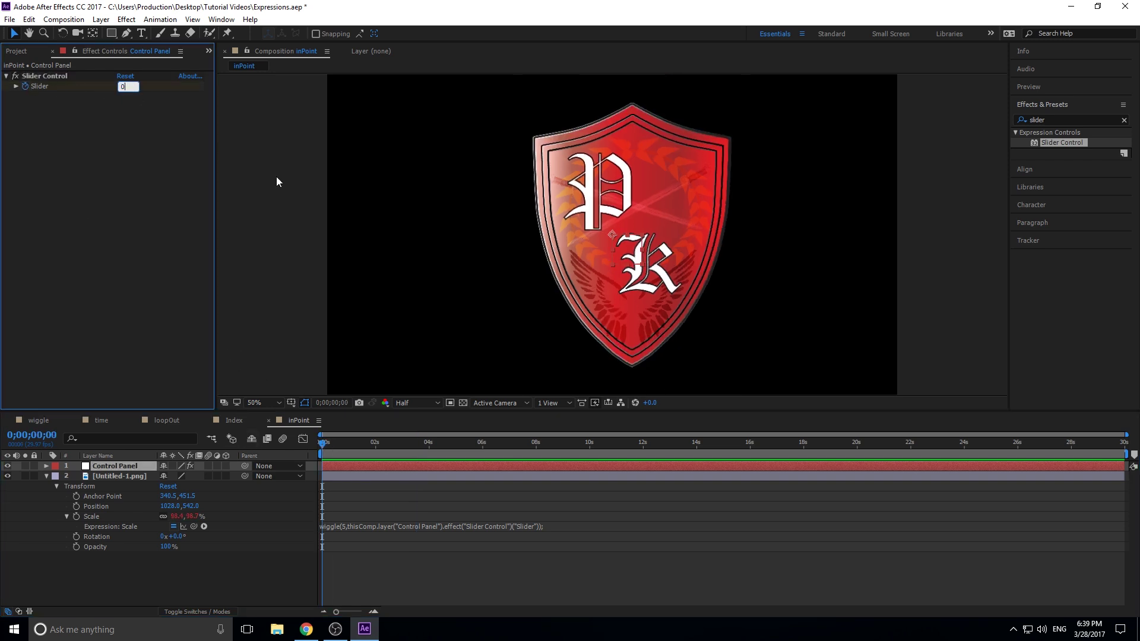
Step: Keyframe the Control Panel slider to 1000 at 0;00;00;27
left_click_drag(374, 442, 346, 442)
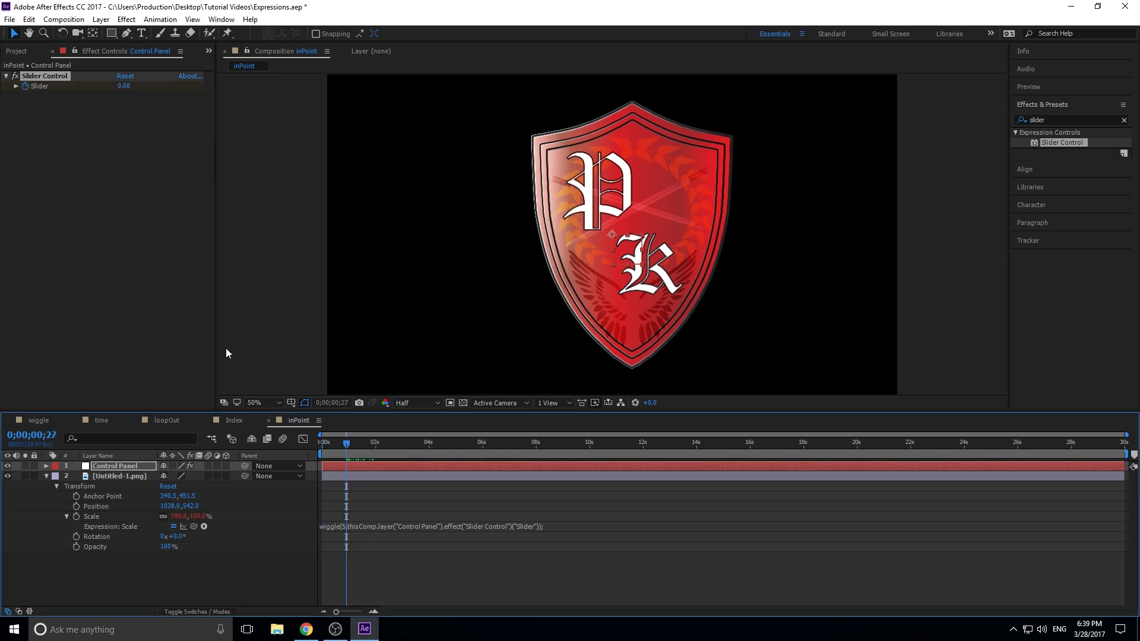
left_click(123, 86)
type("10000")
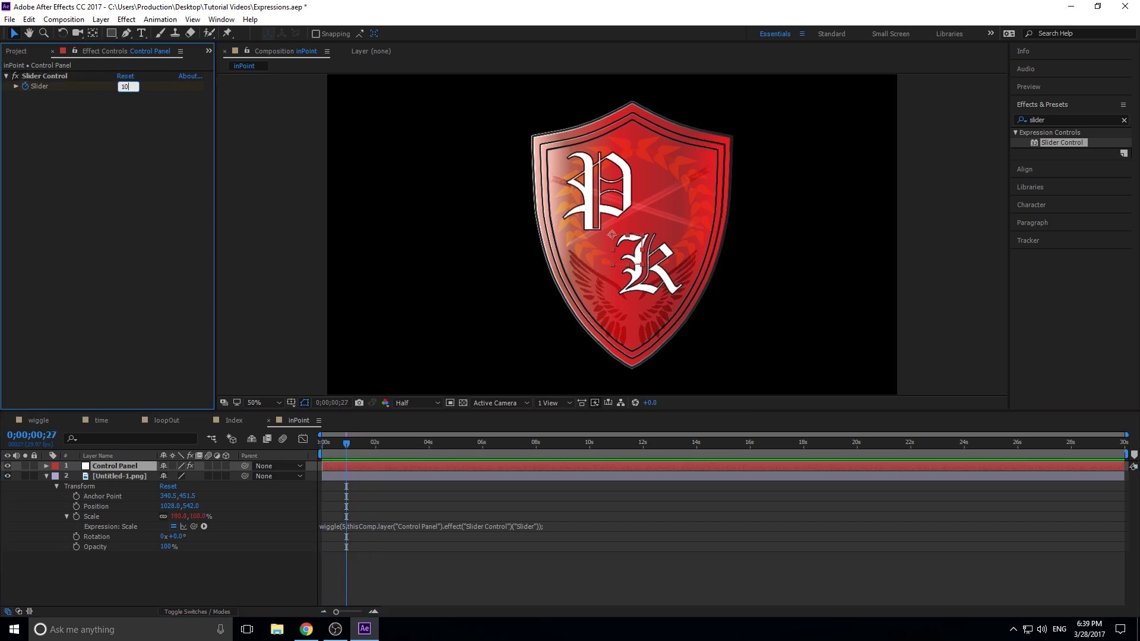
left_click(378, 516)
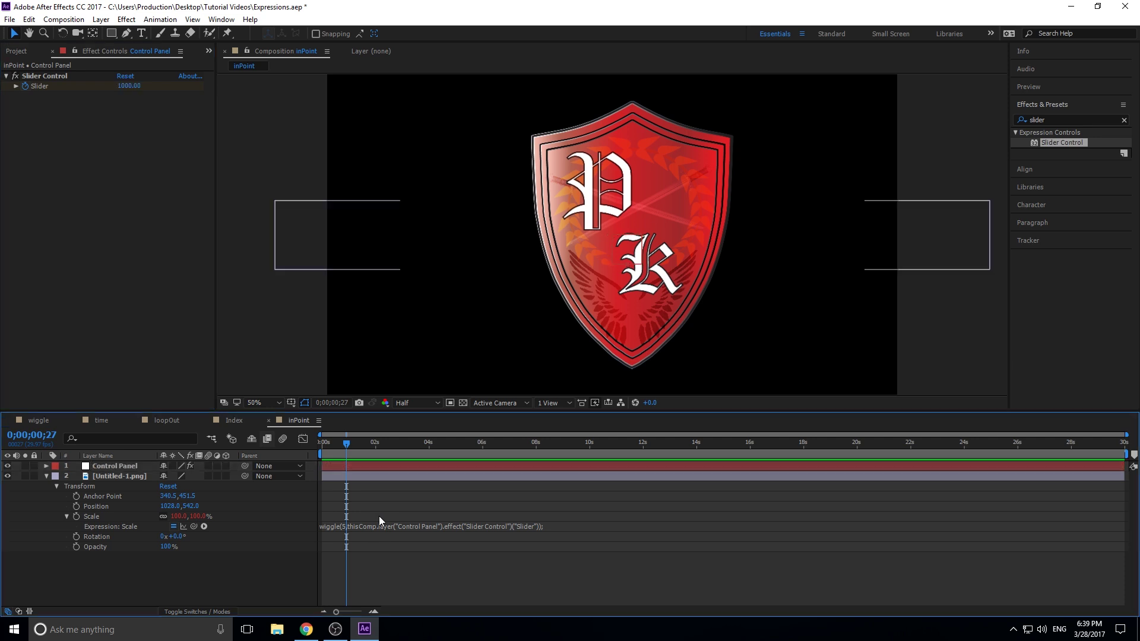
Step: Keyframe the Control Panel slider to 0 at about 2 seconds and preview the wiggle from the start
left_click_drag(347, 445, 374, 445)
left_click(137, 87)
type("0")
left_click(386, 504)
key("Home")
key("space")
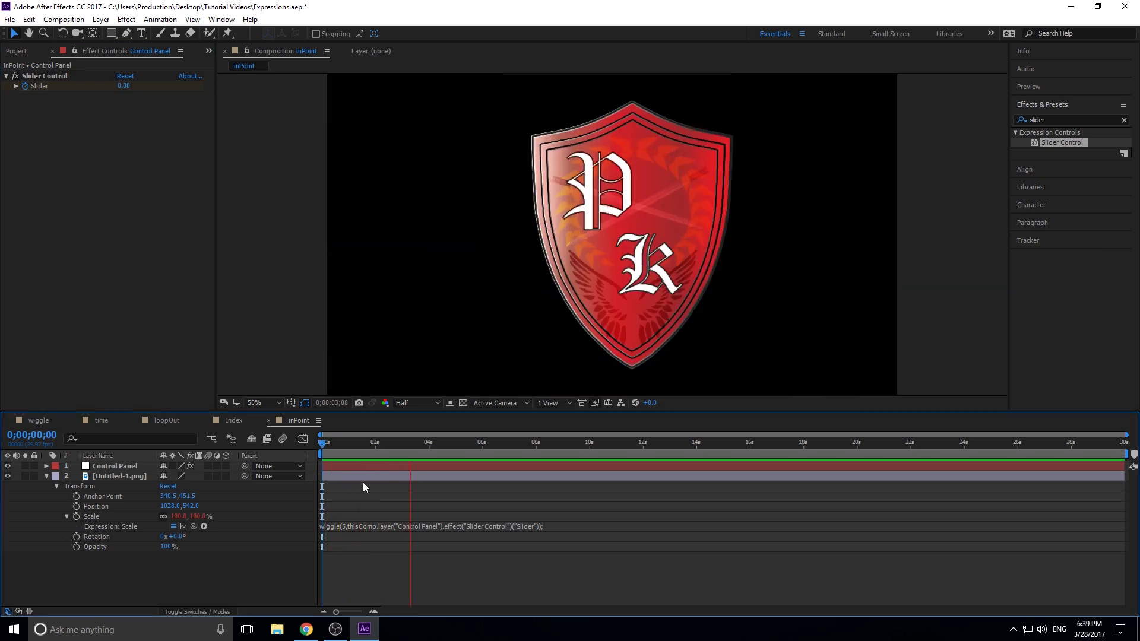
key("space")
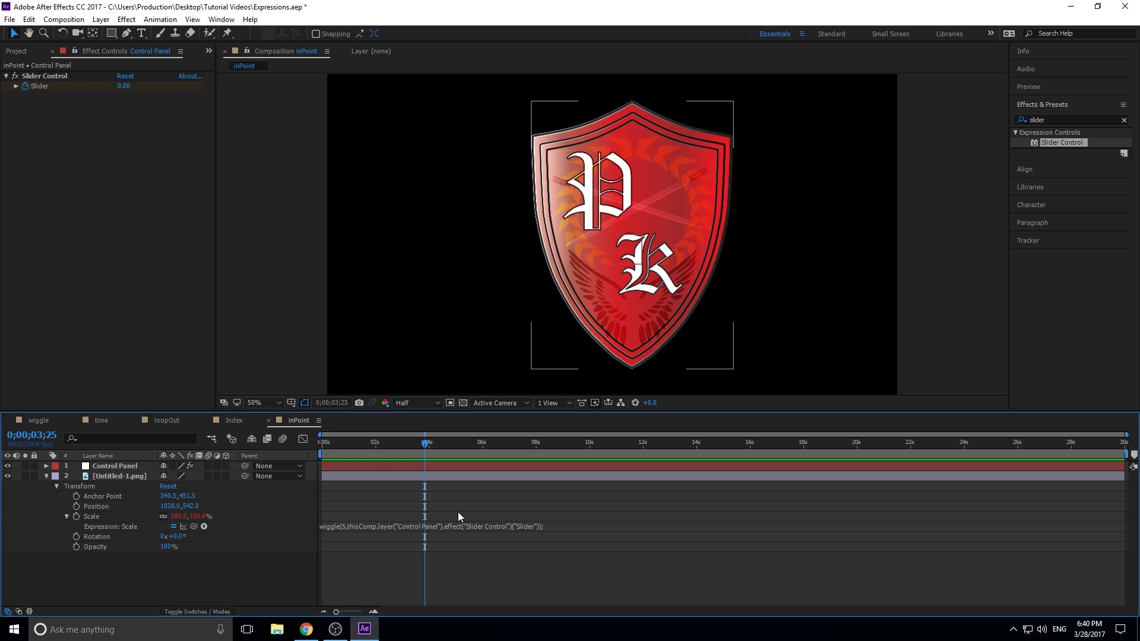
Step: Add an expression to the Untitled-1.png layer's Rotation, paste in a copy of the Scale wiggle expression, and preview the animation
left_click(66, 558)
left_click(76, 537, "alt")
left_click(367, 529)
key("ctrl+c")
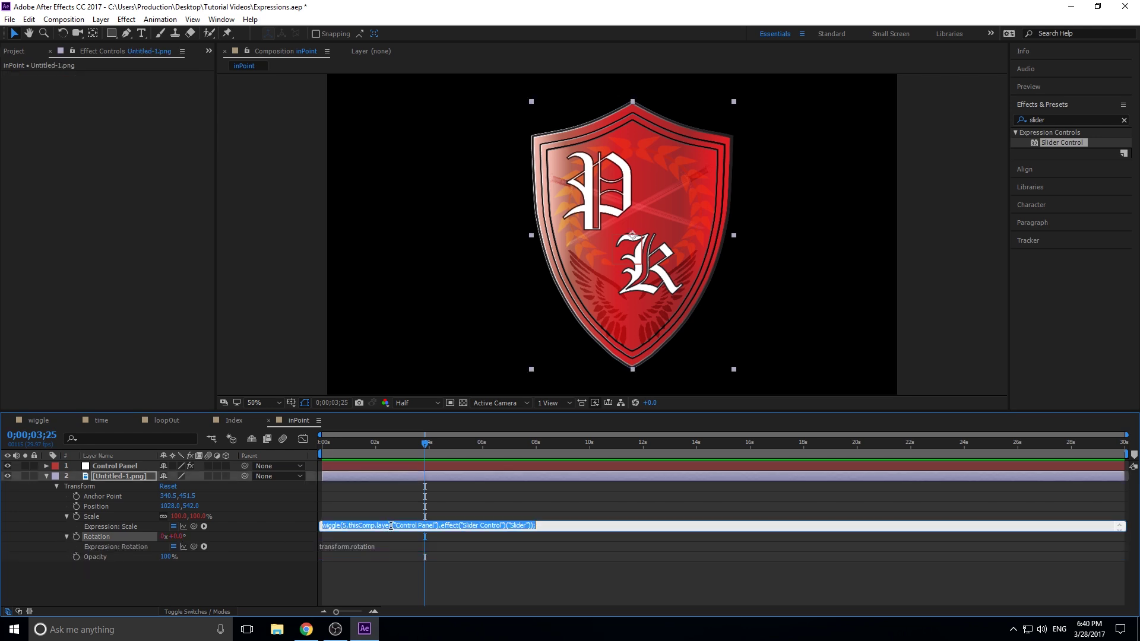
left_click(395, 546)
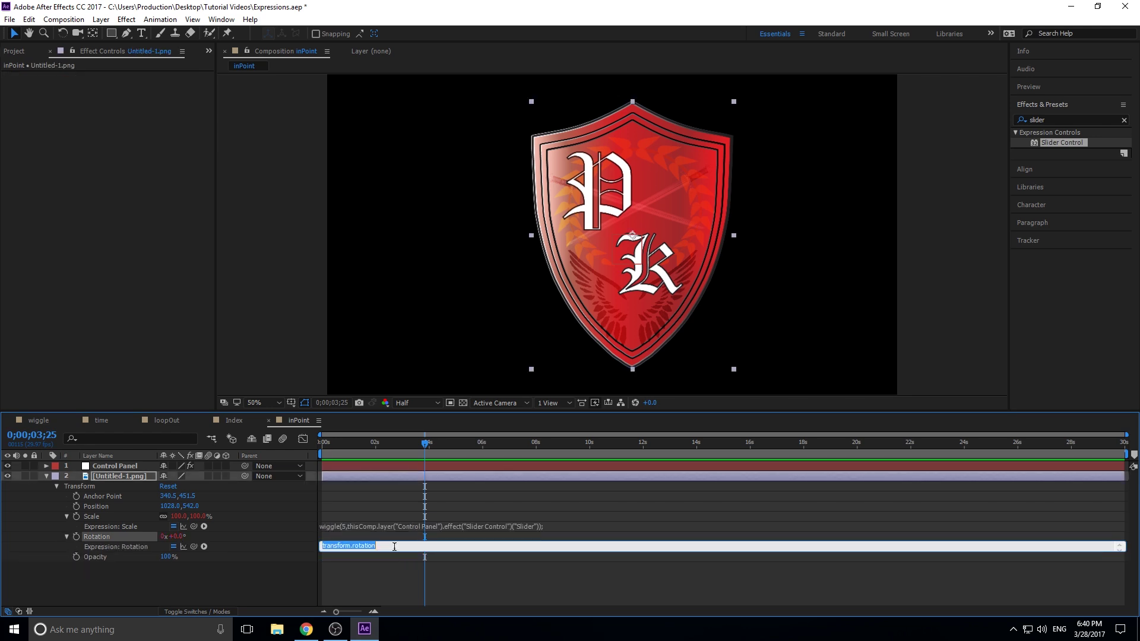
key("ctrl+v")
left_click(412, 581)
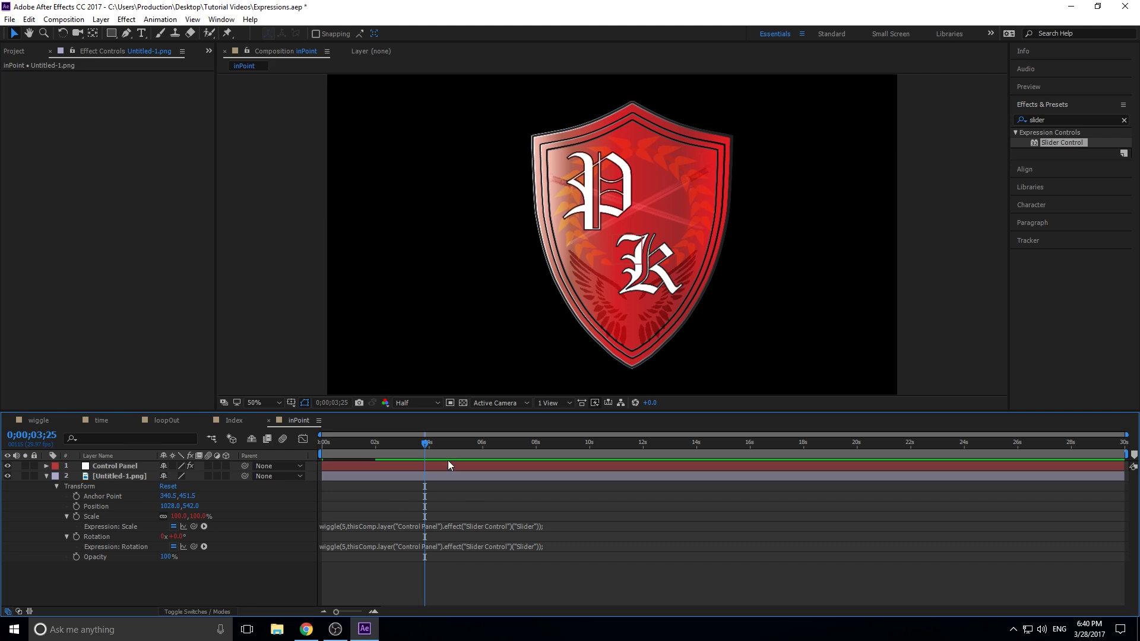
key("space")
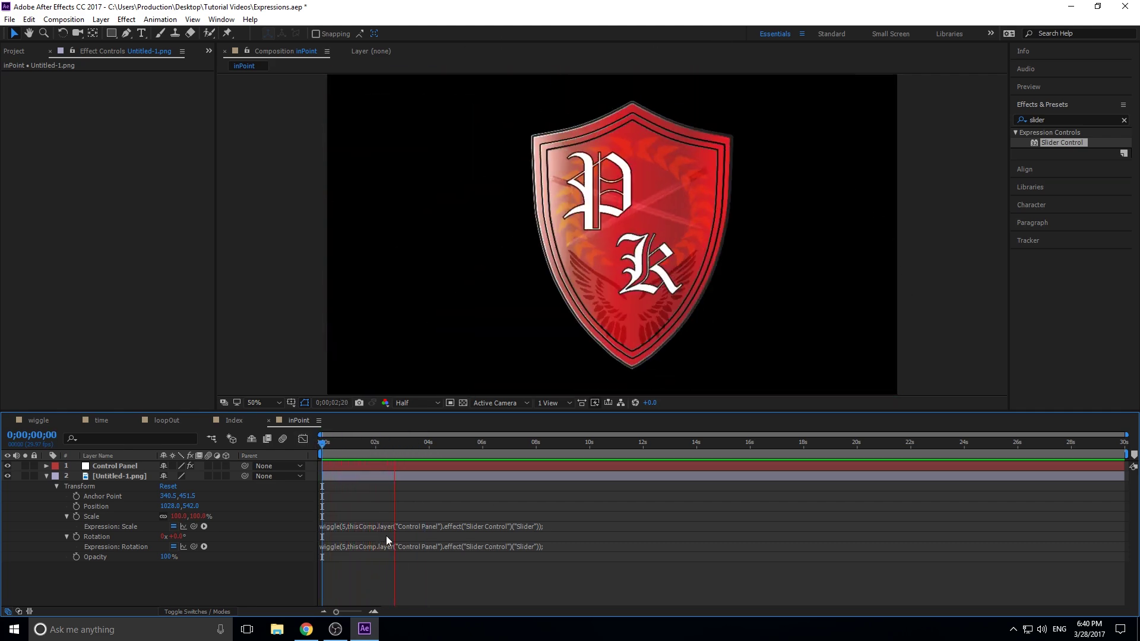
key("space")
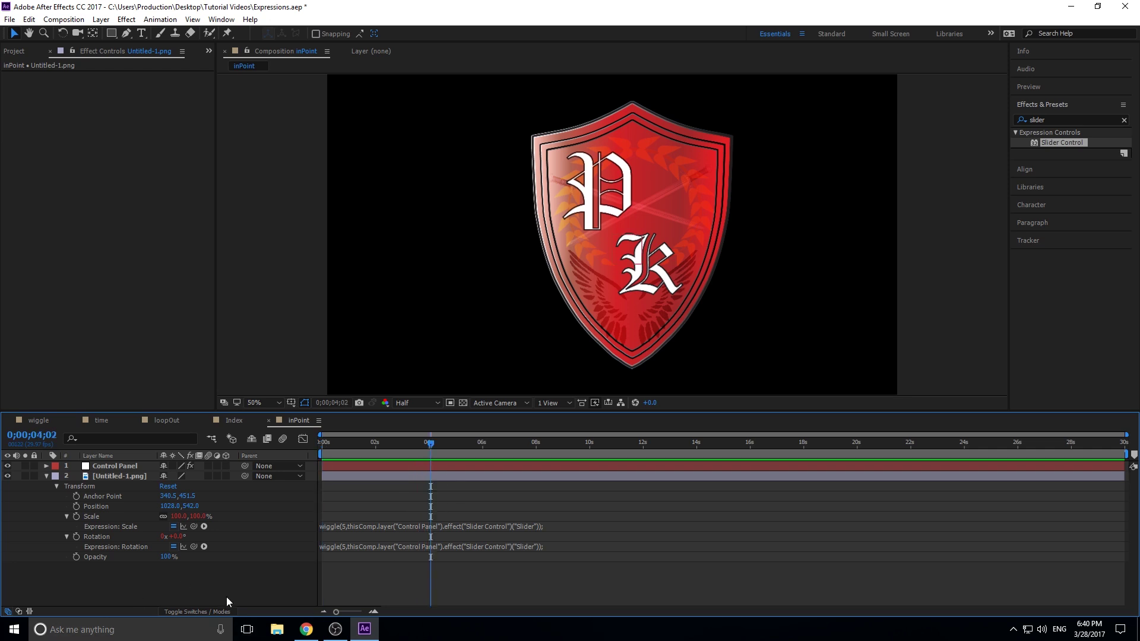
Step: Switch to the loopOut composition, preview its looping rotation past the last keyframe, and return the playhead to the start
left_click(38, 420)
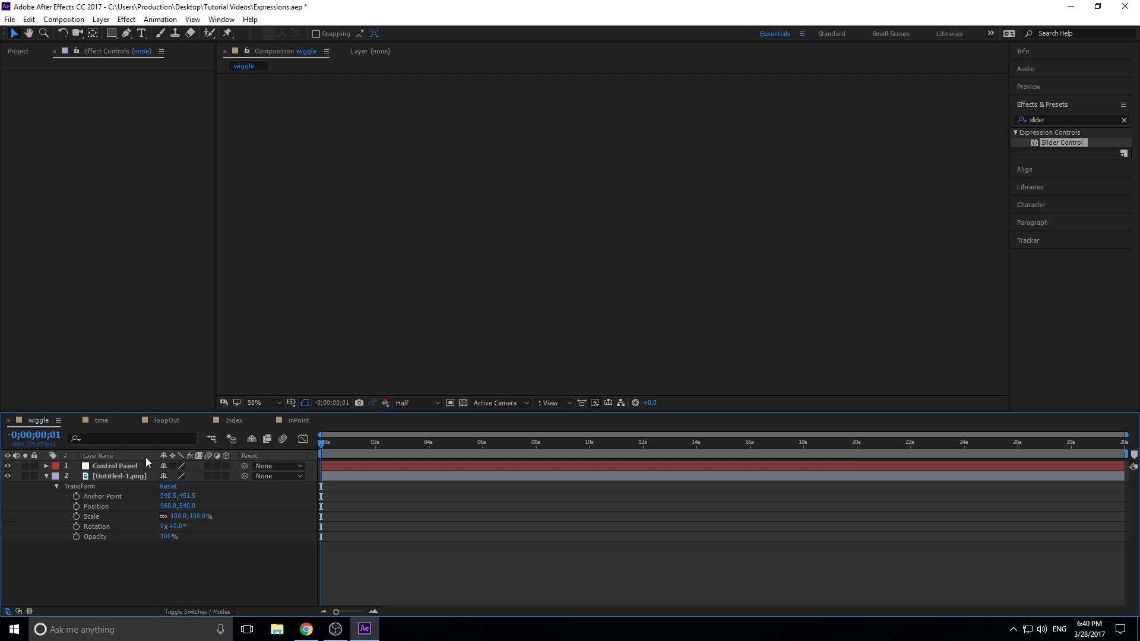
left_click(157, 420)
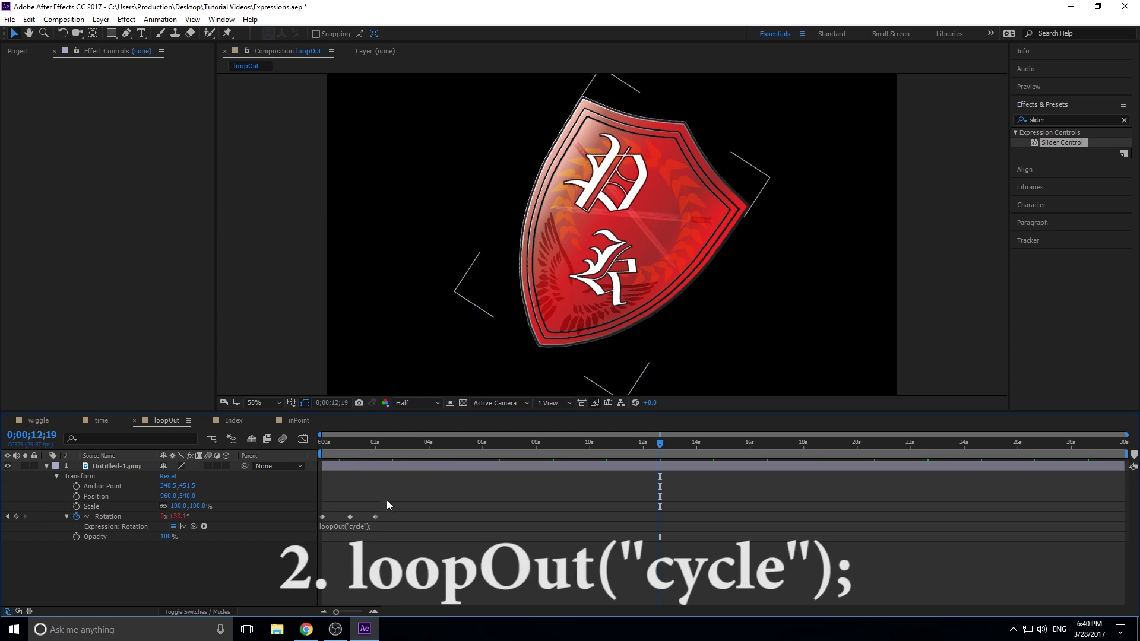
left_click_drag(374, 442, 397, 447)
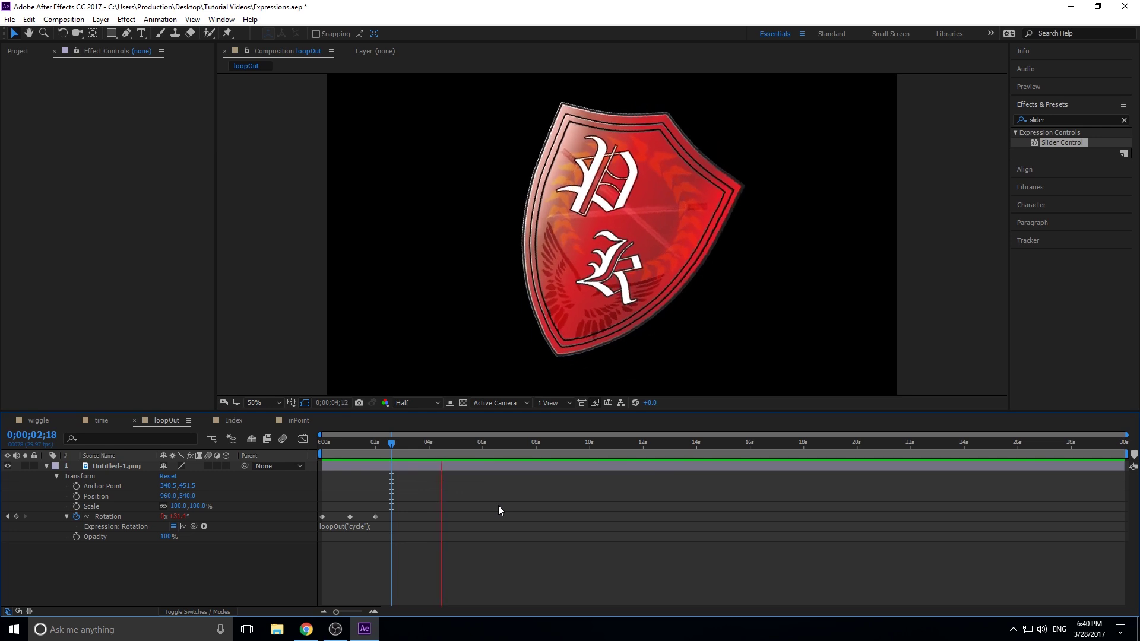
key("space")
left_click_drag(329, 441, 307, 445)
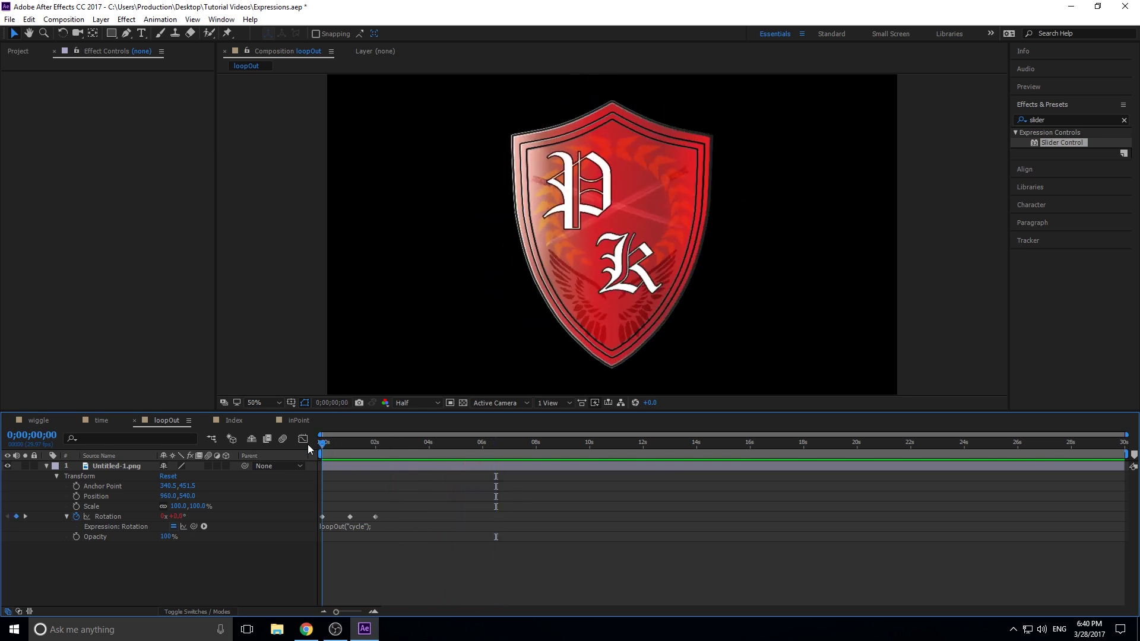
Step: Remove the loopOut("cycle") expression from the Untitled-1.png layer's Rotation and delete its existing keyframes
left_click(329, 527)
left_click(343, 534)
left_click(336, 524)
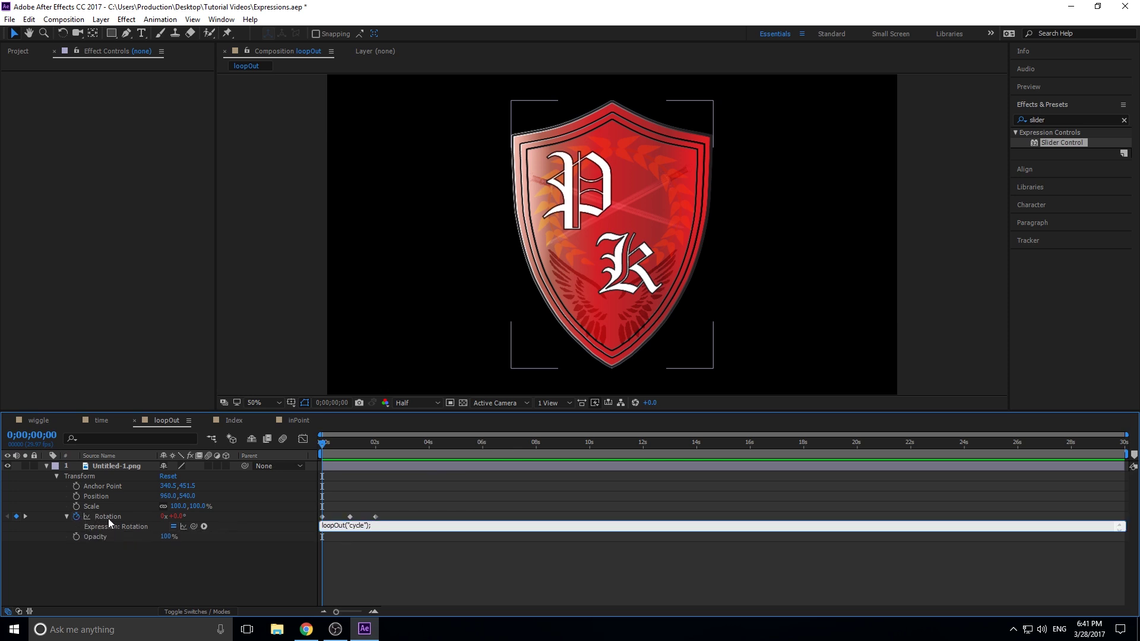
left_click(373, 532)
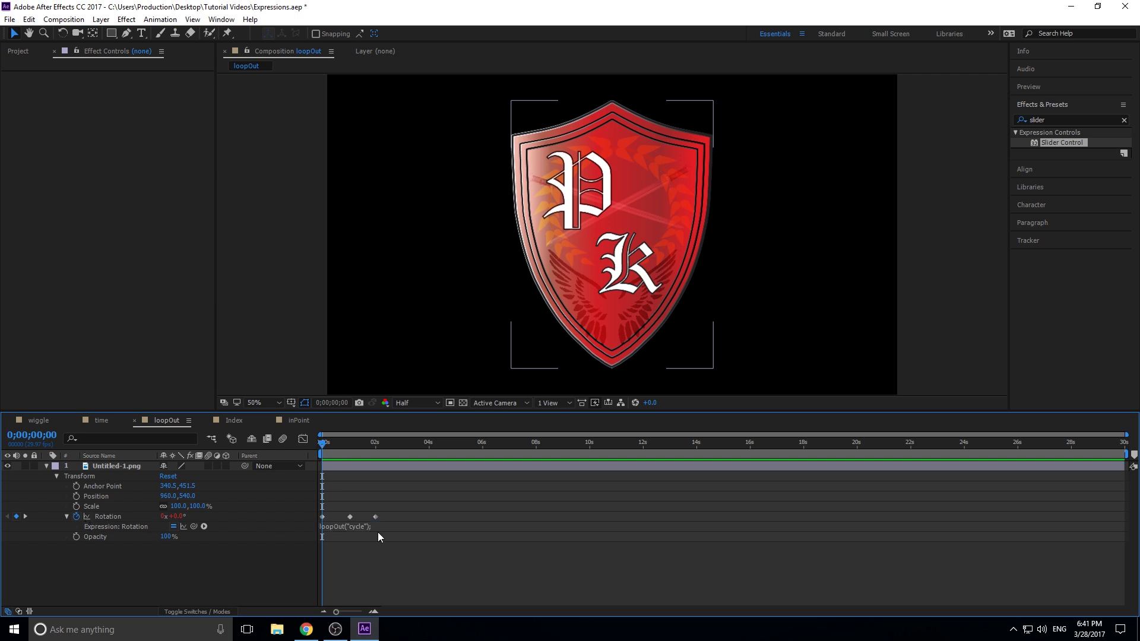
left_click(376, 532)
key("BackSpace")
left_click(387, 515)
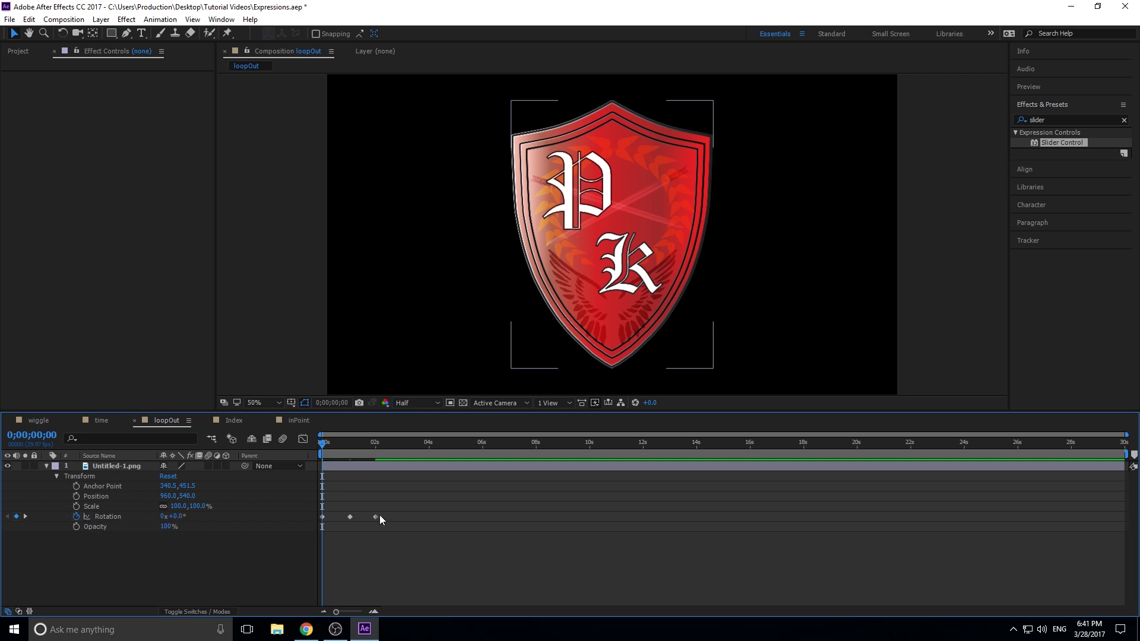
left_click(375, 516)
left_click_drag(366, 516, 319, 519)
key("Delete")
Step: Keyframe the logo's Rotation at the start, with 1 revolution at 0;00;01;03 and 10 revolutions at about 2 seconds
left_click(76, 516)
left_click_drag(379, 447, 352, 447)
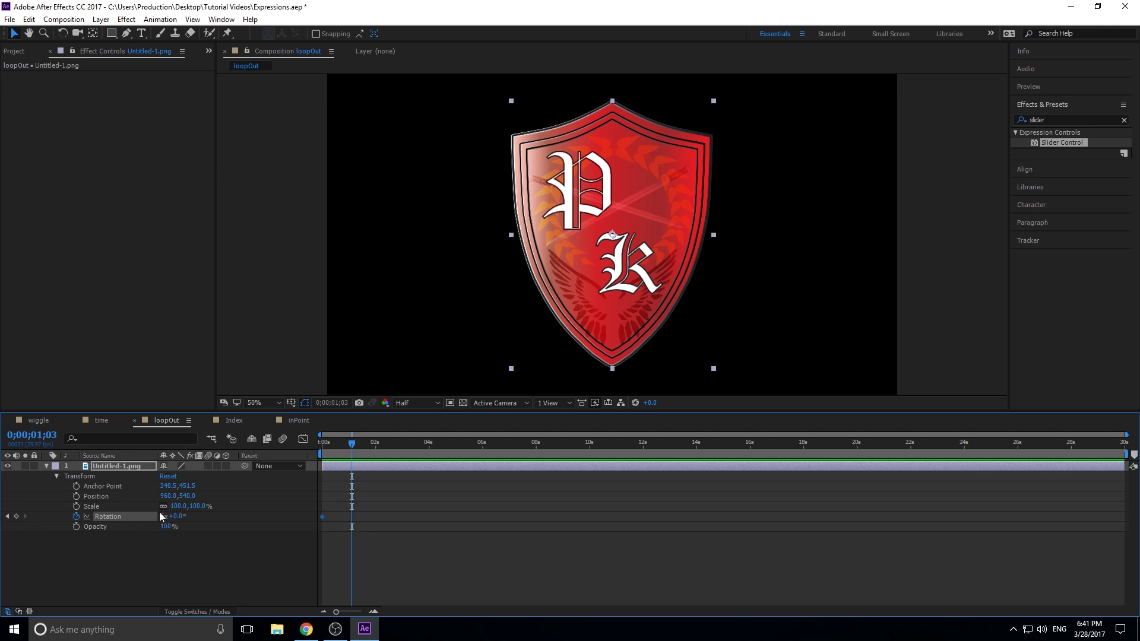
left_click(164, 516)
type("1")
left_click(373, 444)
left_click_drag(375, 448, 376, 448)
left_click(164, 516)
type("10")
key("Return")
Step: Preview the keyframed rotation from the start, then return the playhead to the beginning
left_click(321, 444)
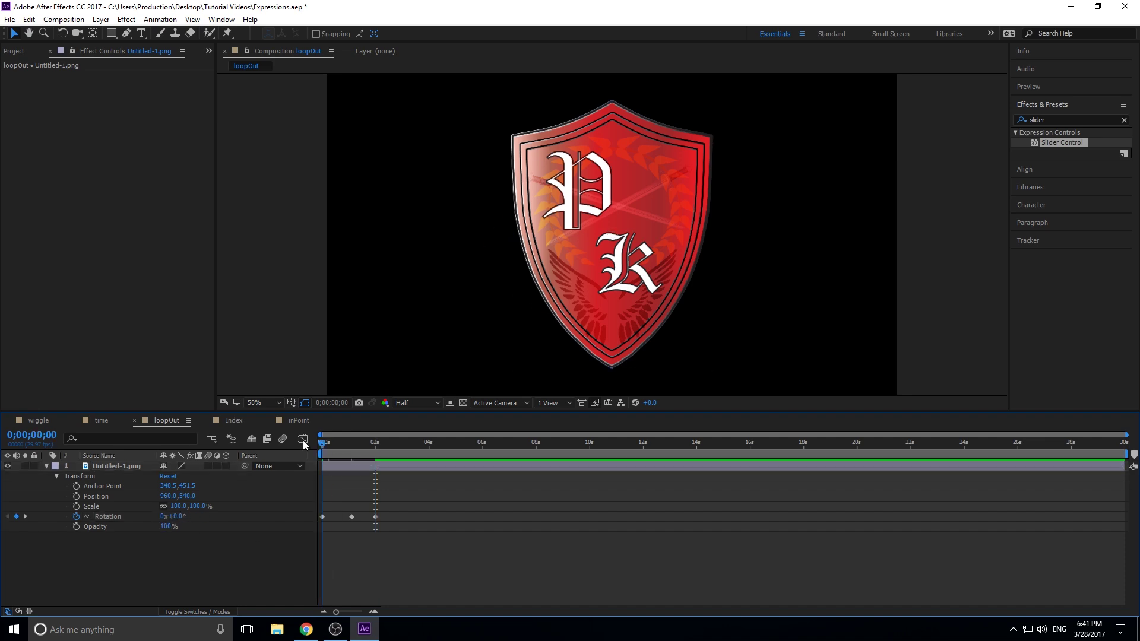
key("space")
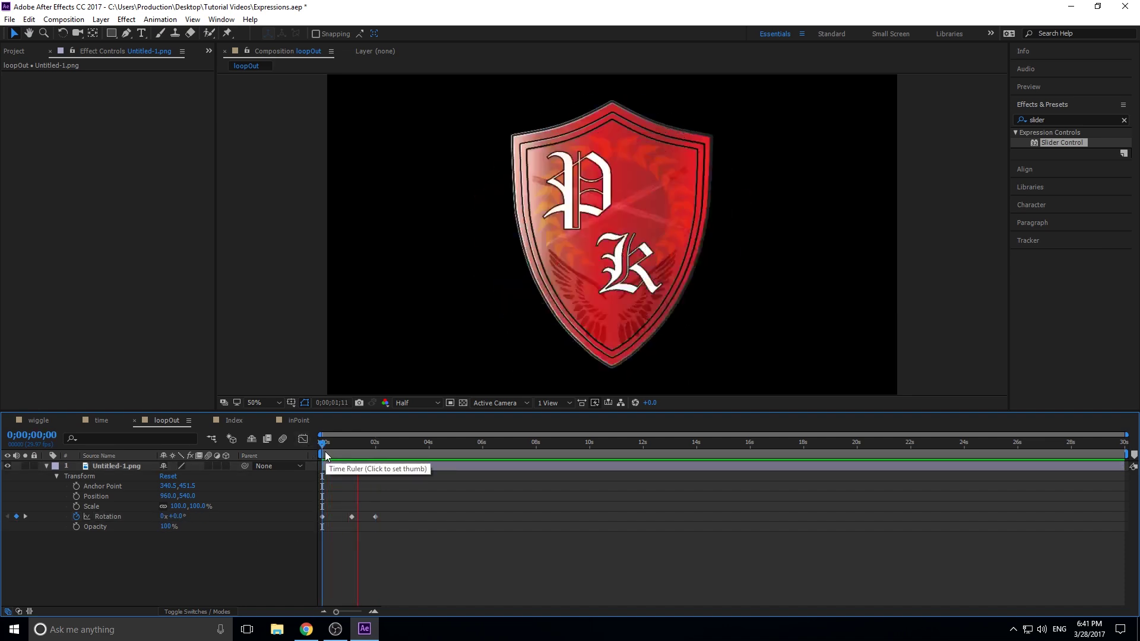
key("space")
left_click_drag(344, 443, 305, 440)
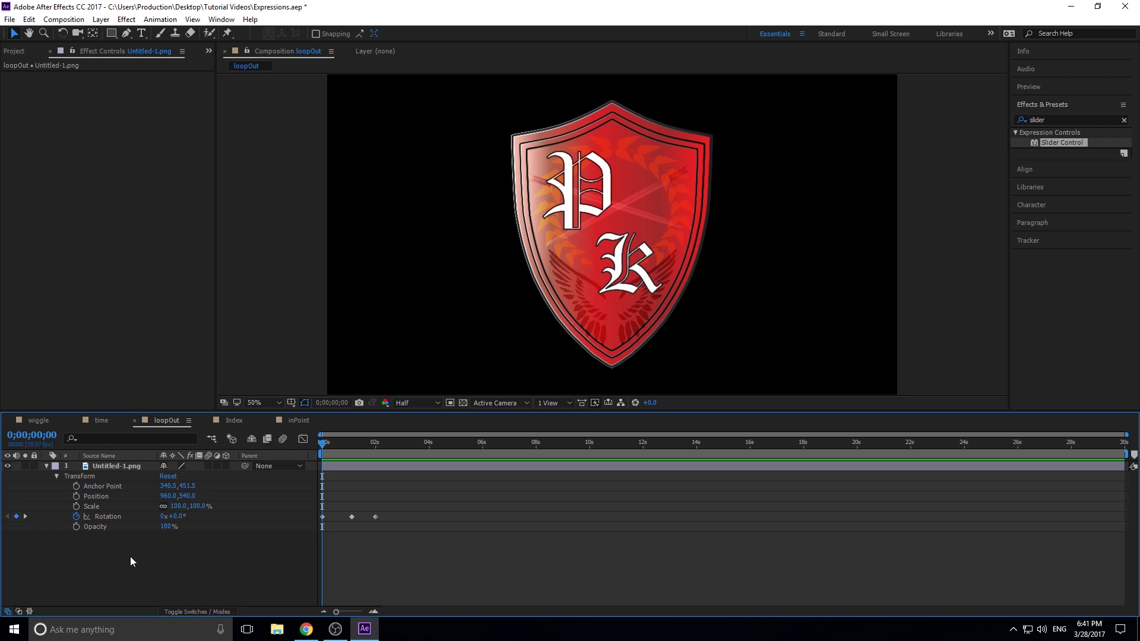
Step: Add the expression loopOut("cycle"); to the logo's Rotation and preview the animation beyond the last keyframe
left_click(76, 516, "alt")
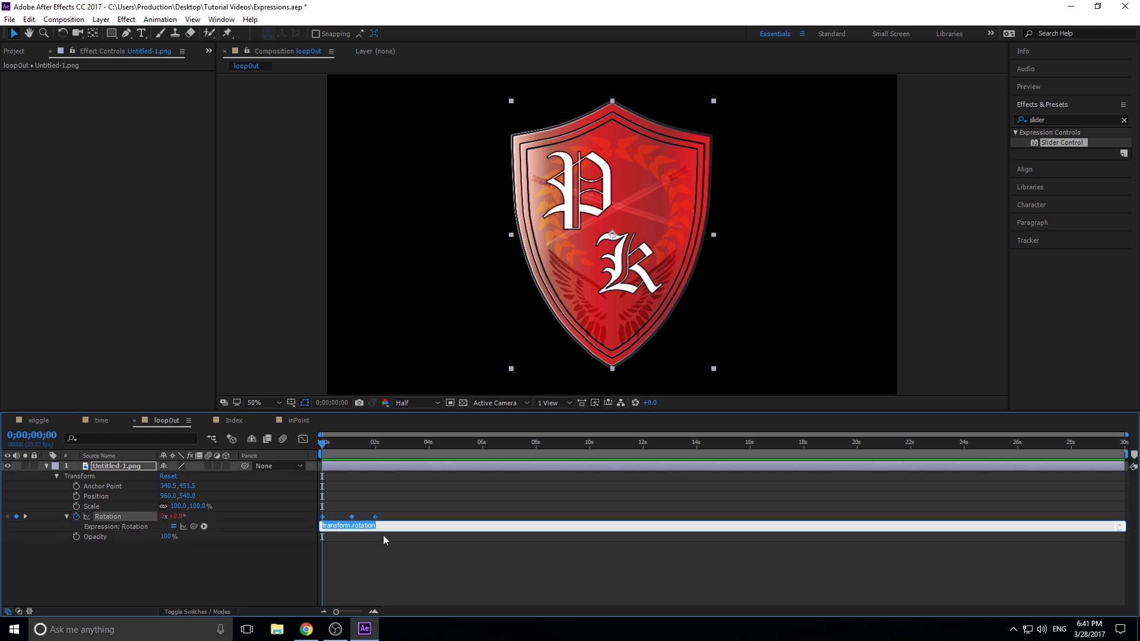
type("loopOut(\"cycle\");")
left_click(399, 544)
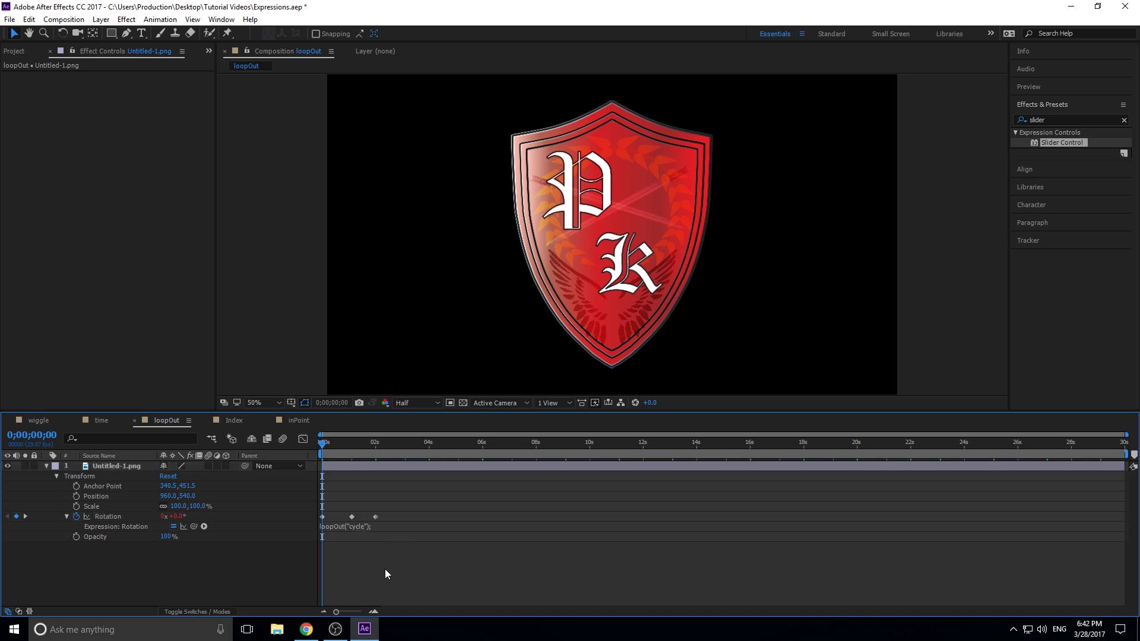
key("space")
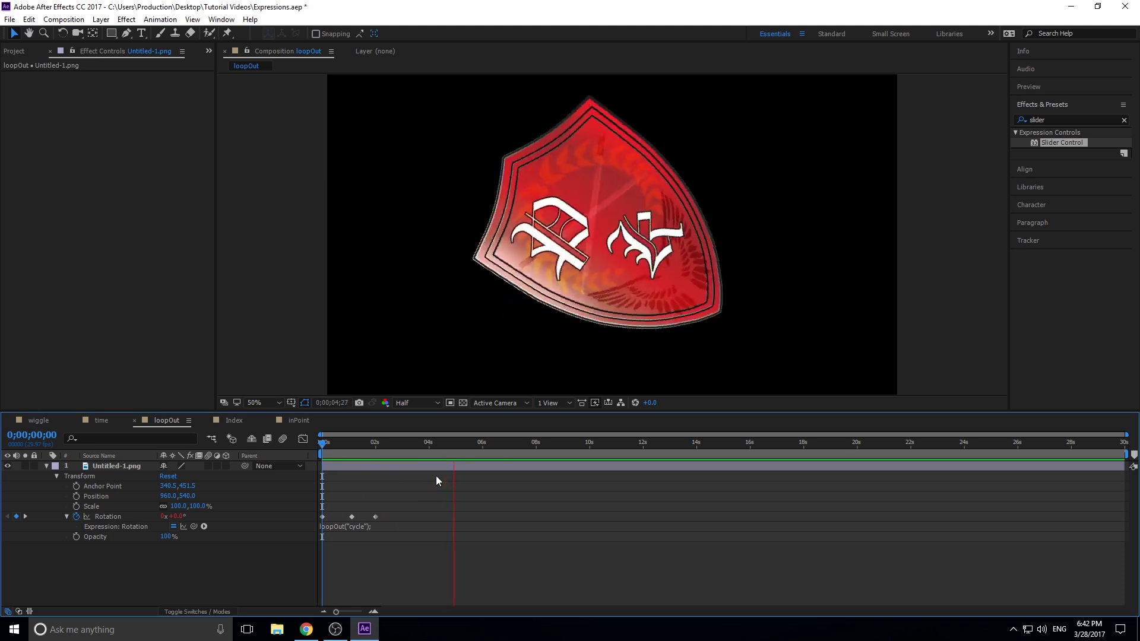
key("space")
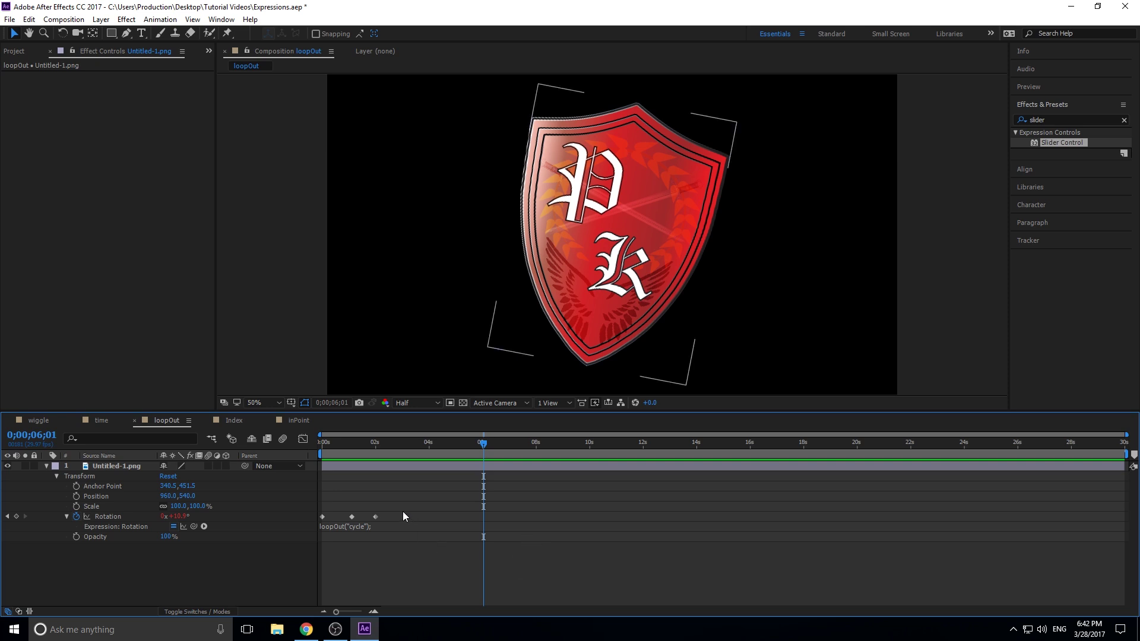
Step: Move the last Rotation keyframe slightly earlier than 2 seconds and preview the faster loop
left_click_drag(376, 516, 367, 516)
left_click(328, 442)
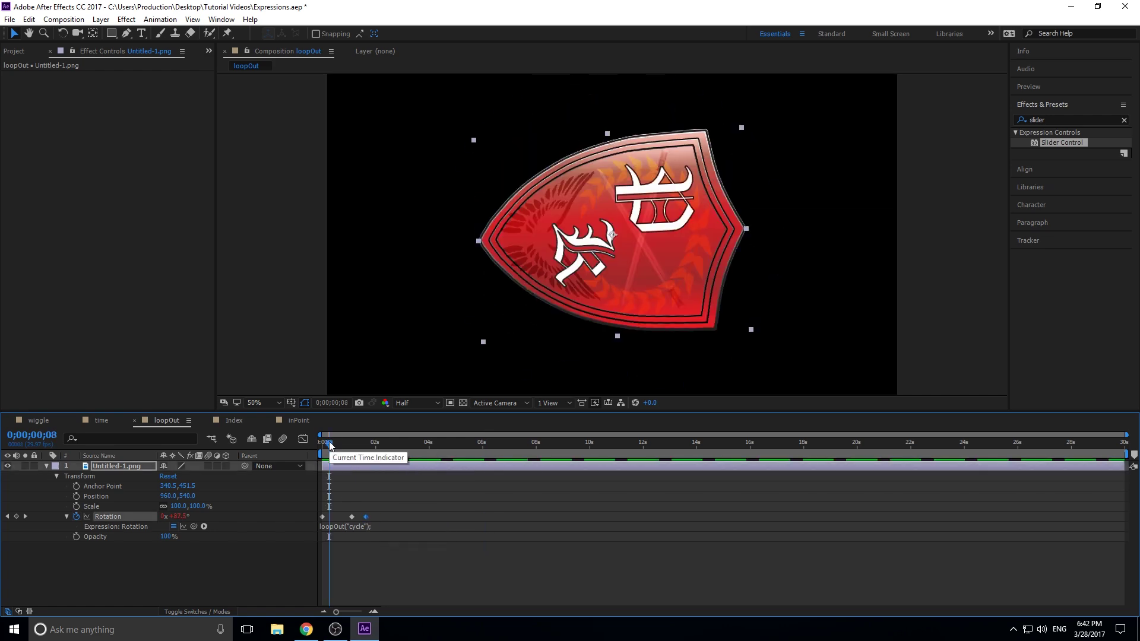
key("space")
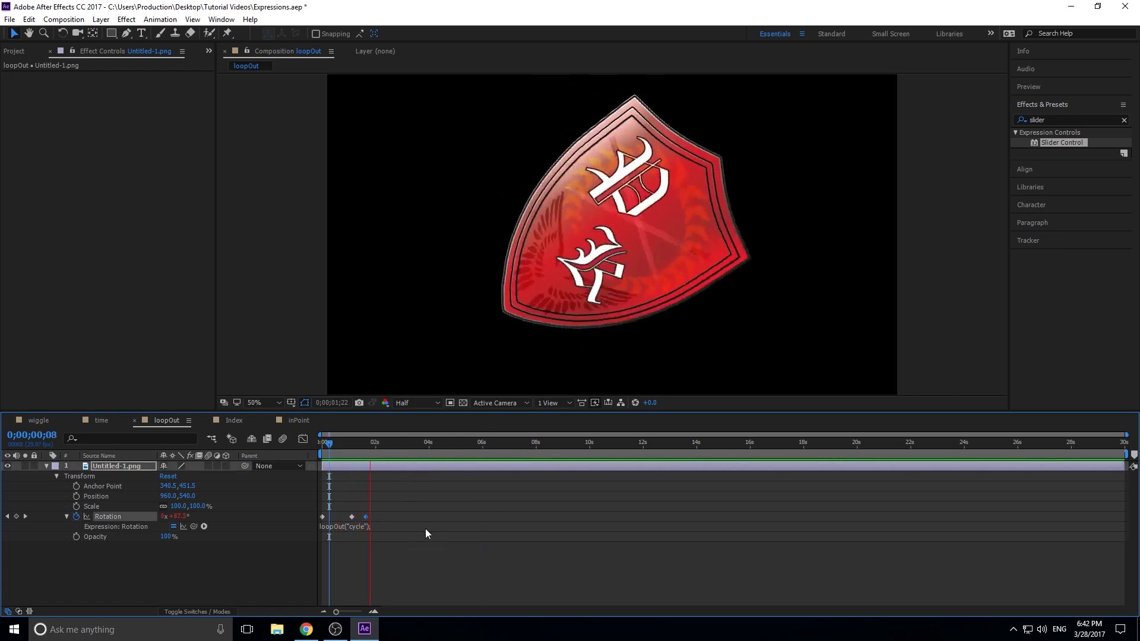
key("space")
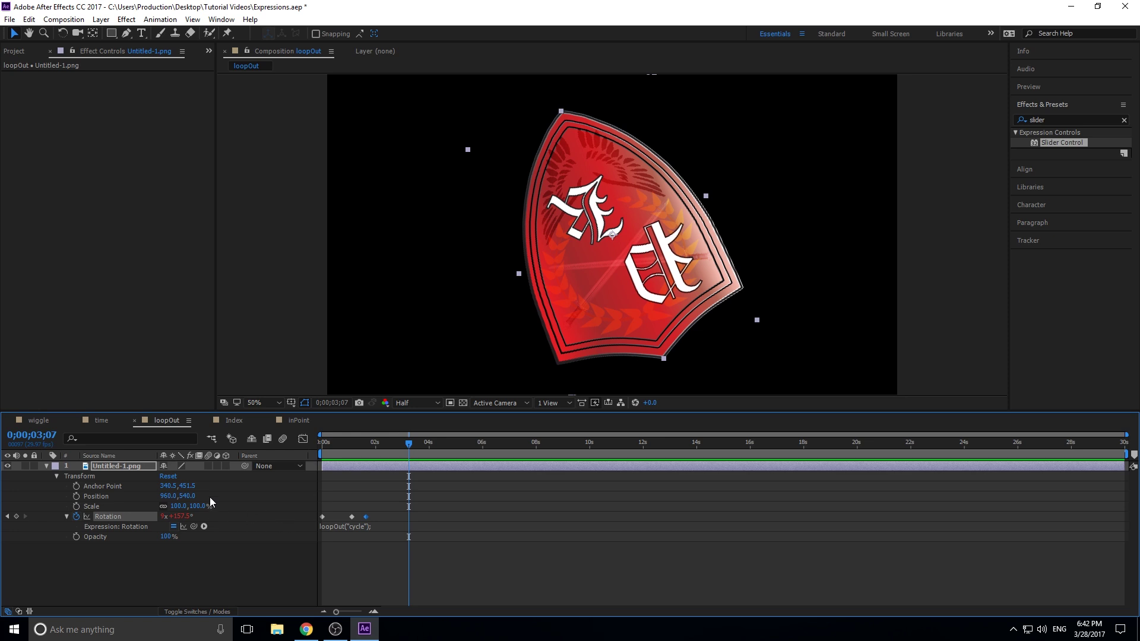
Step: Enable motion blur for the composition and the Untitled-1.png layer, and preview the blurred rotation from the start
left_click(281, 438)
left_click(215, 466)
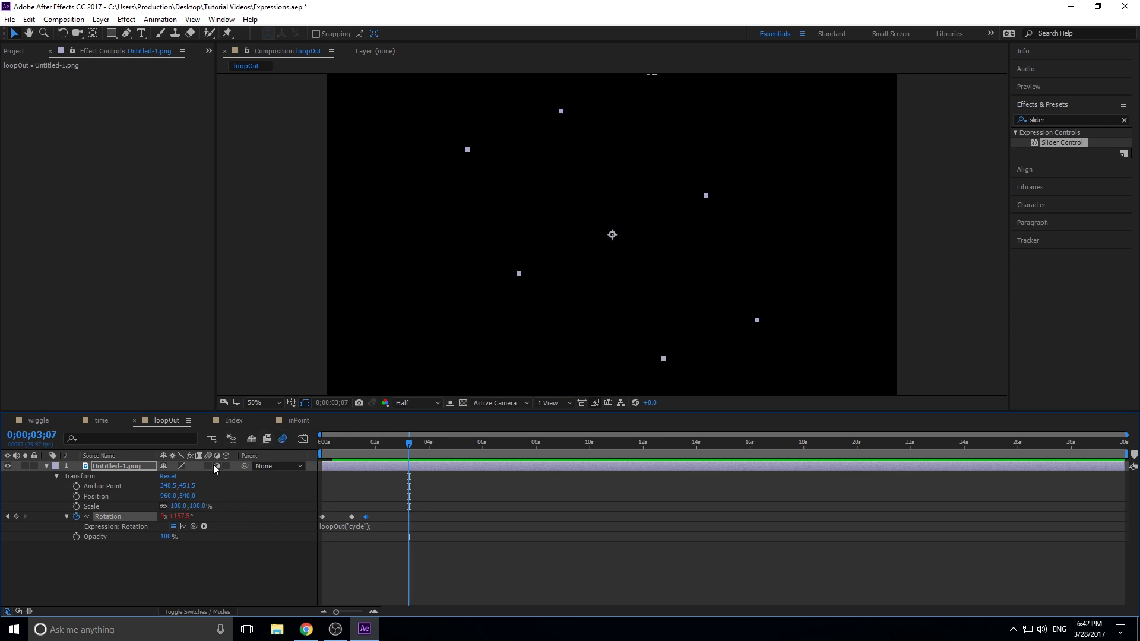
left_click(213, 465)
key("space")
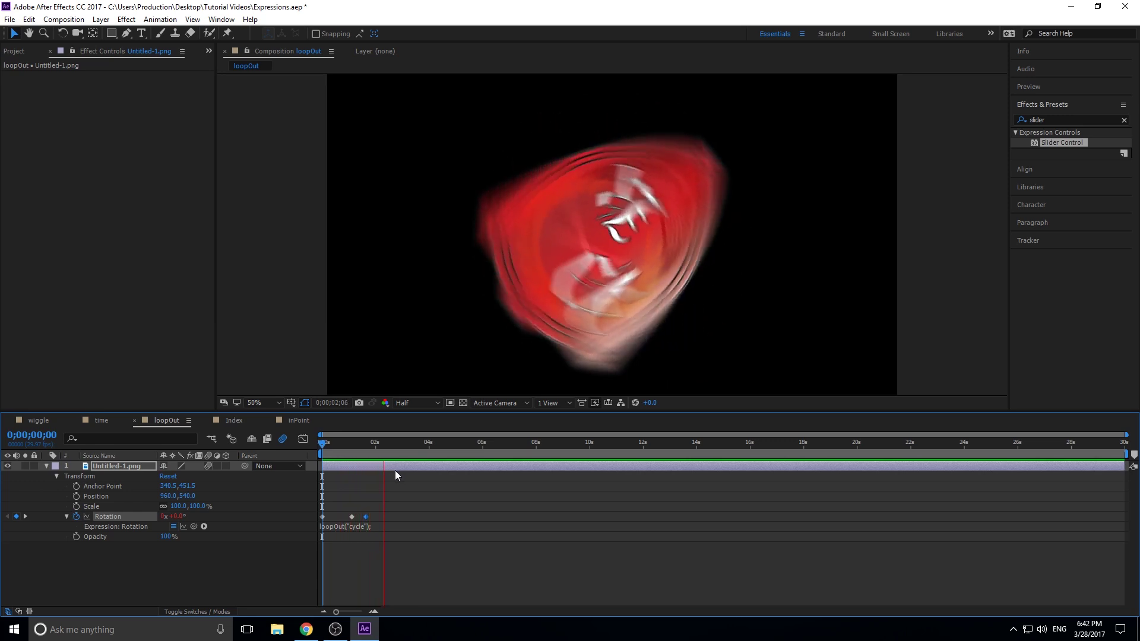
key("space")
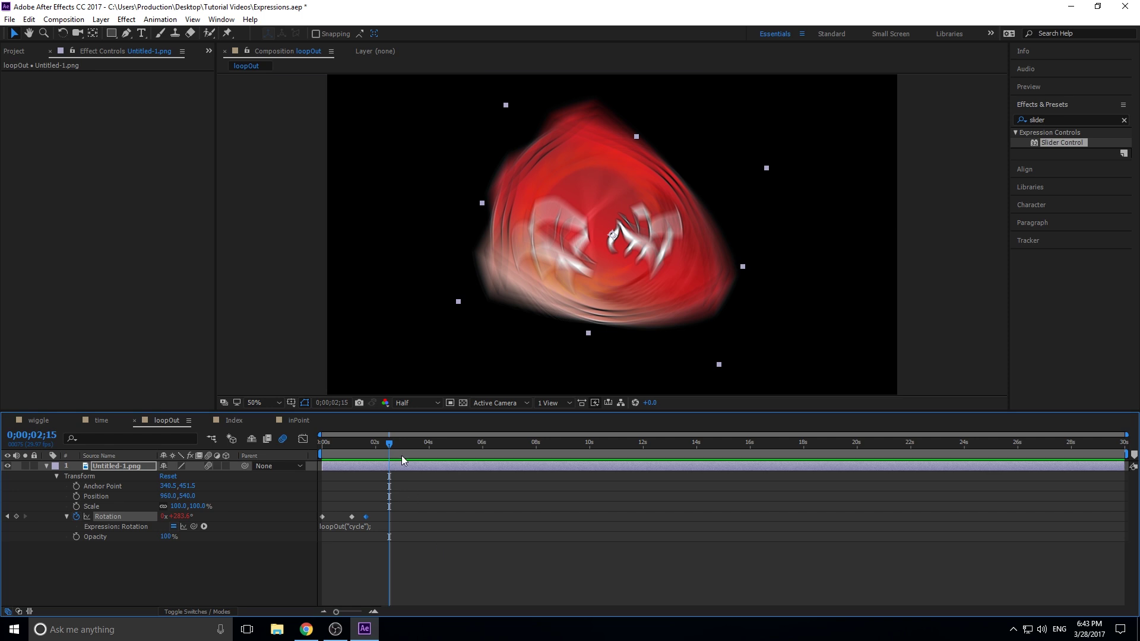
left_click_drag(365, 441, 309, 455)
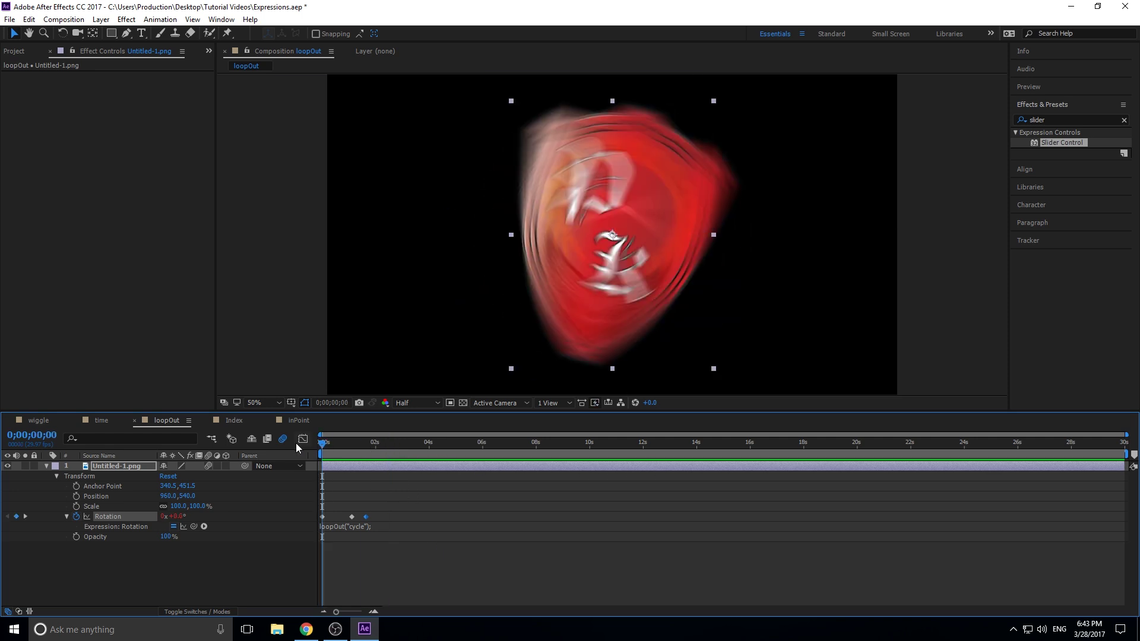
key("space")
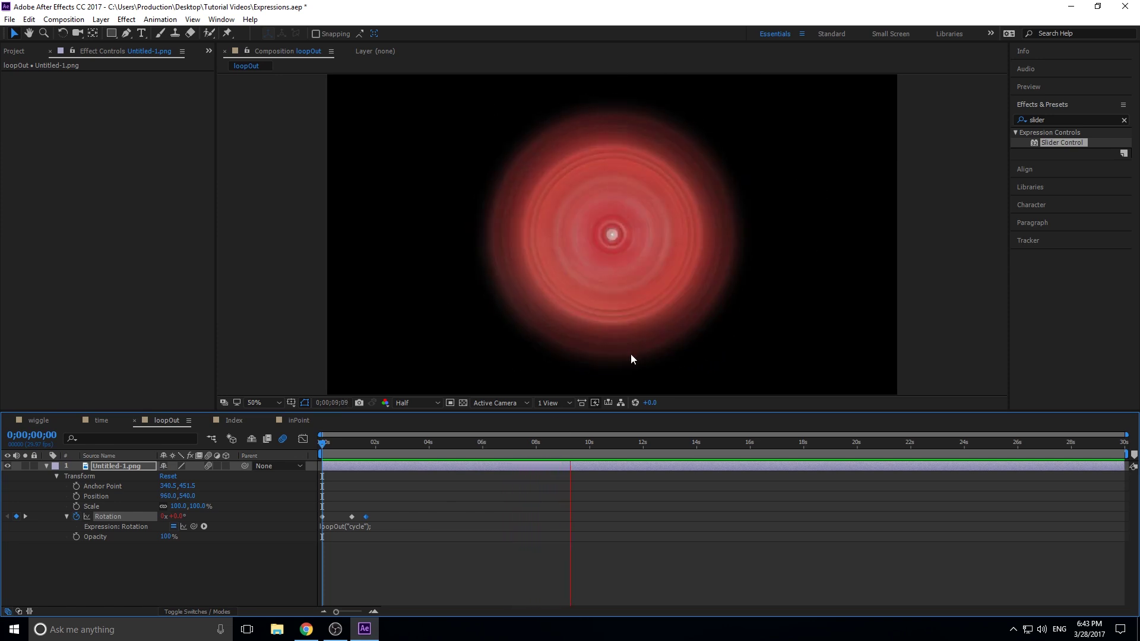
key("space")
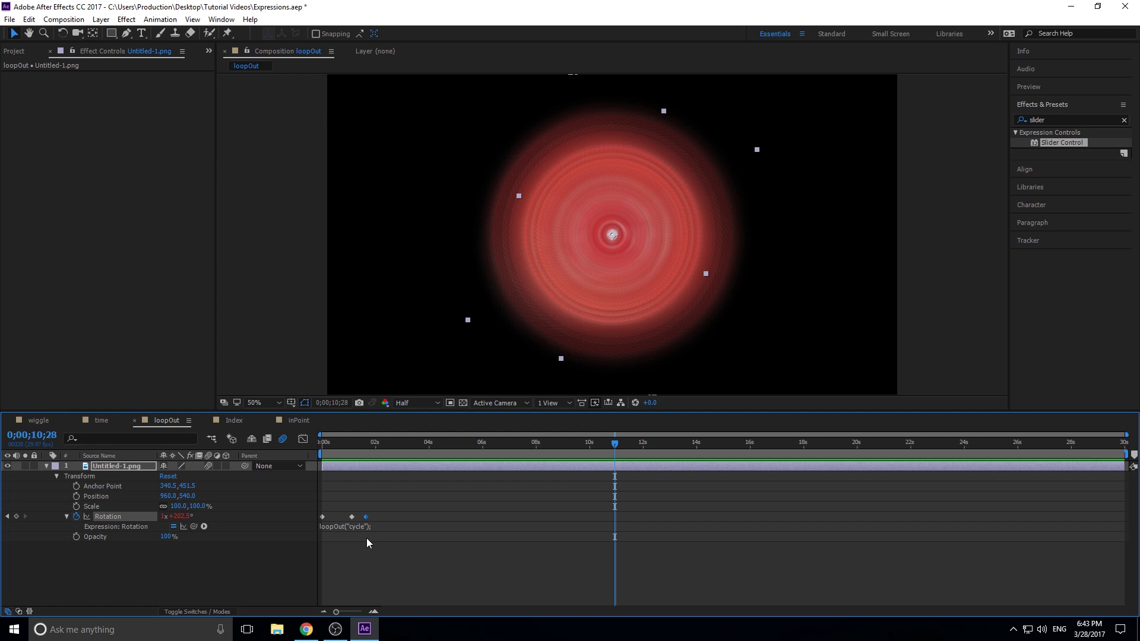
Step: In the Index composition, add a shape layer and draw a thin white horizontal bar just right of the logo
left_click(235, 421)
left_click_drag(344, 444, 315, 442)
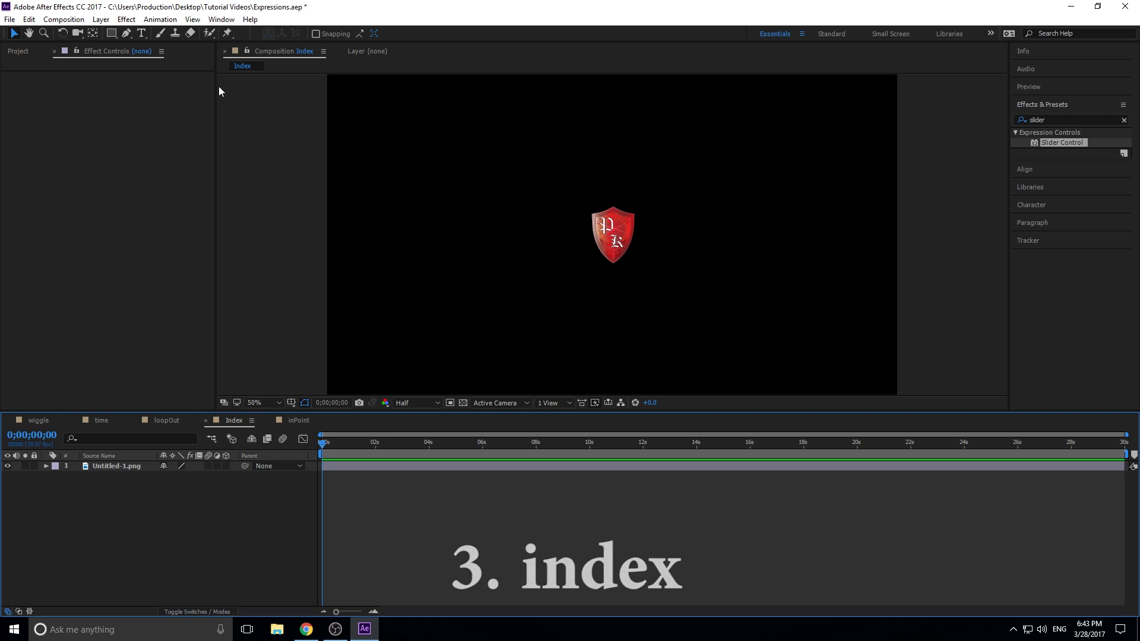
left_click(106, 22)
mouse_move(118, 33)
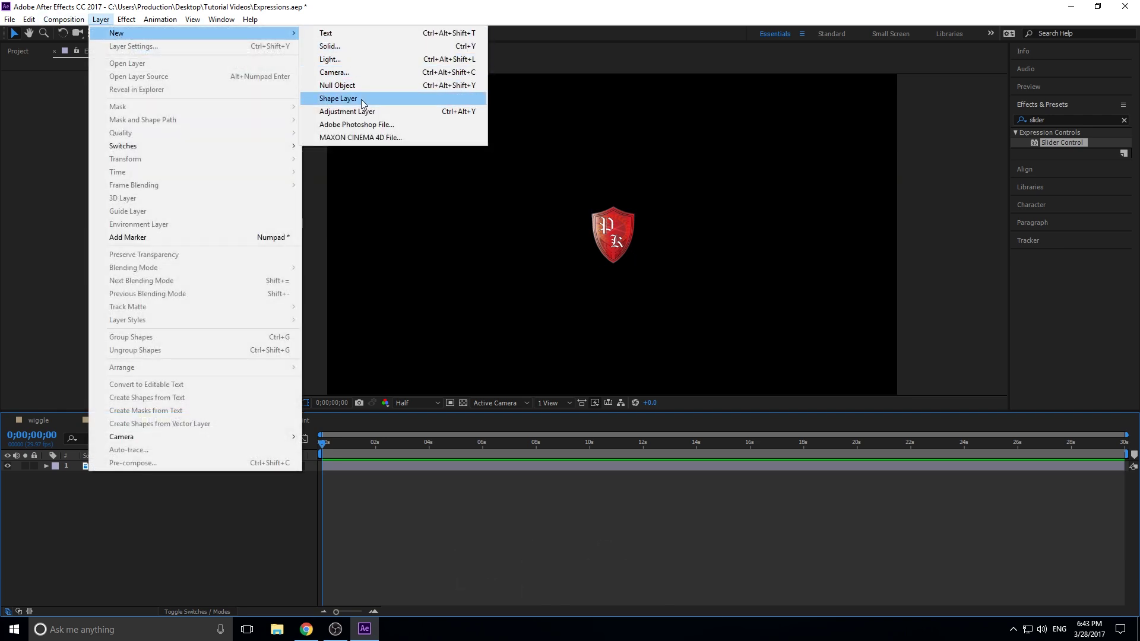
left_click(361, 98)
key("q")
left_click_drag(639, 221, 701, 222)
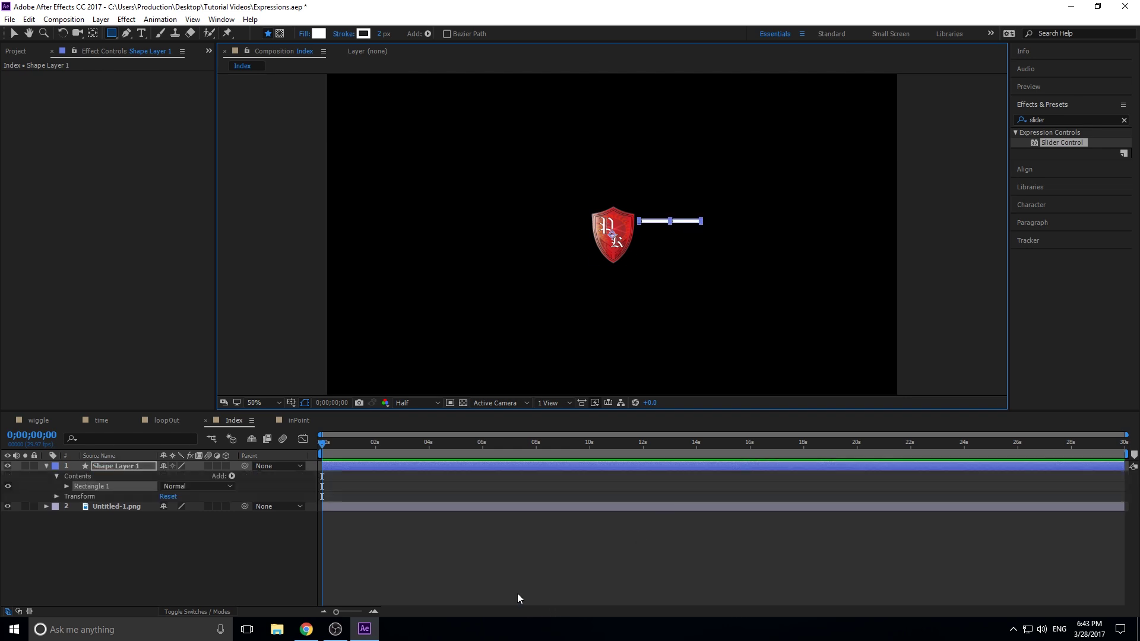
left_click(499, 583)
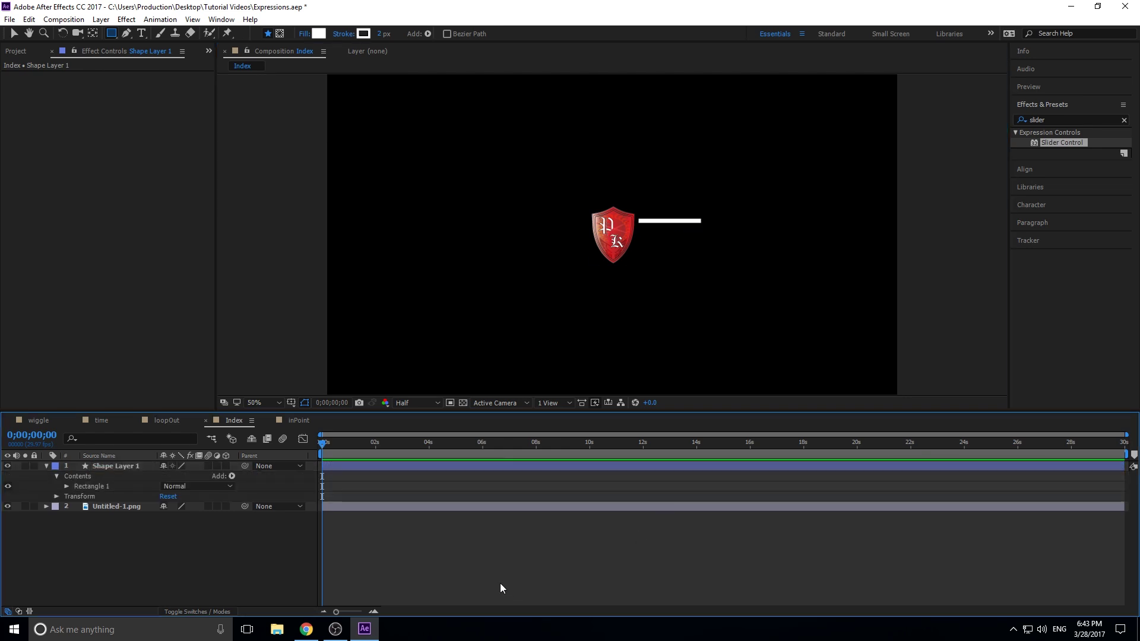
left_click(12, 33)
left_click_drag(663, 223, 670, 226)
key("ctrl+z")
left_click(456, 535)
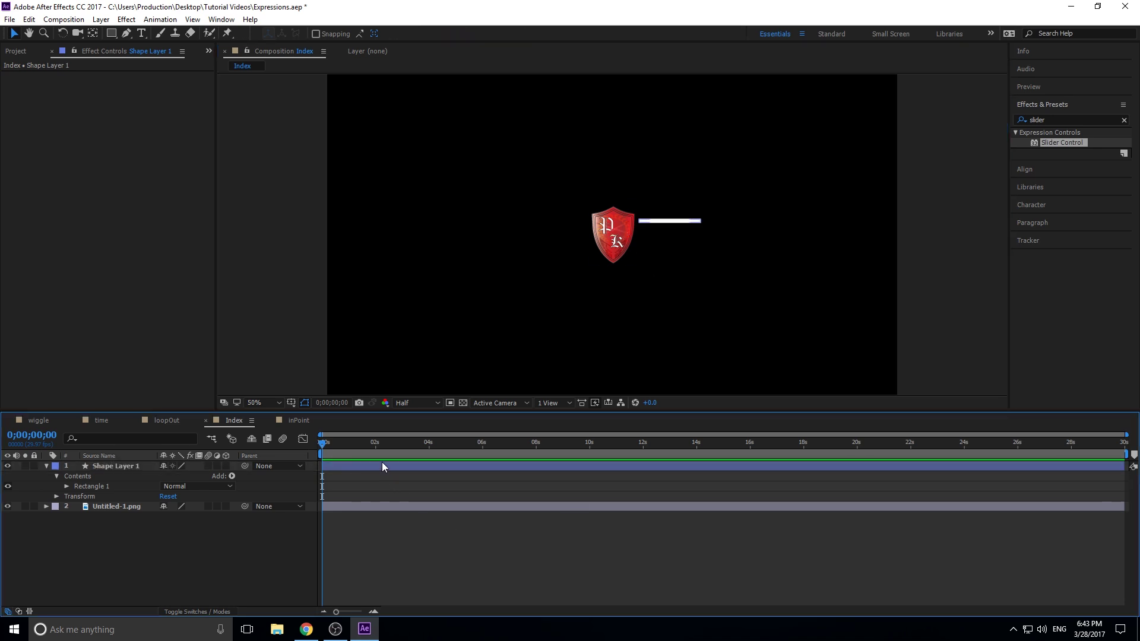
Step: Duplicate Shape Layer 1 and rotate the copy to -22° around the logo
left_click(441, 462)
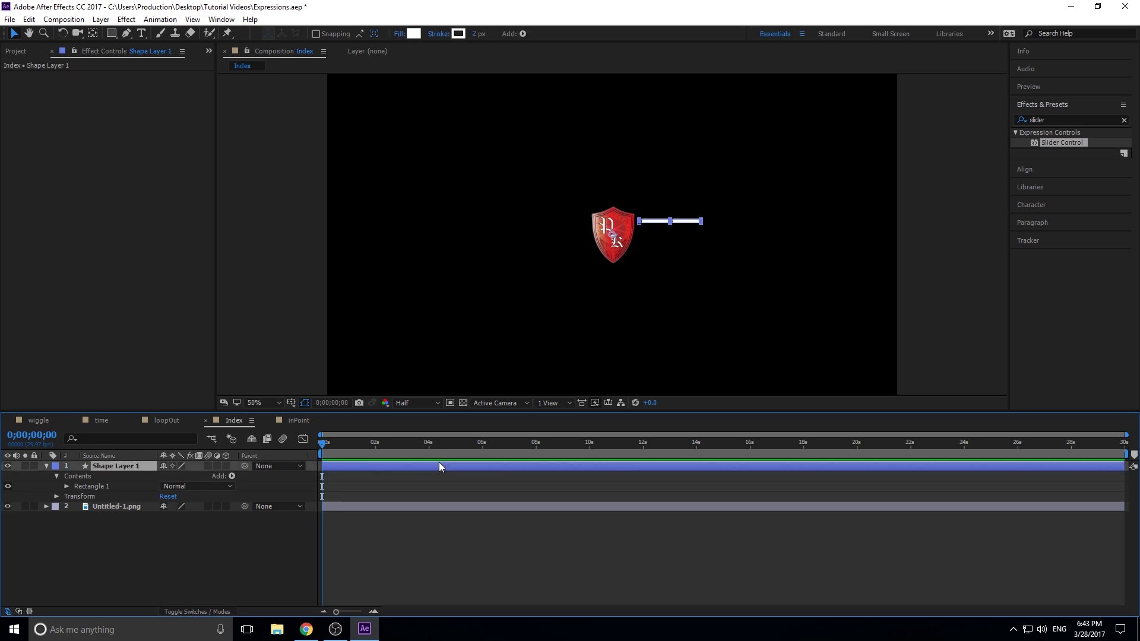
key("ctrl+d")
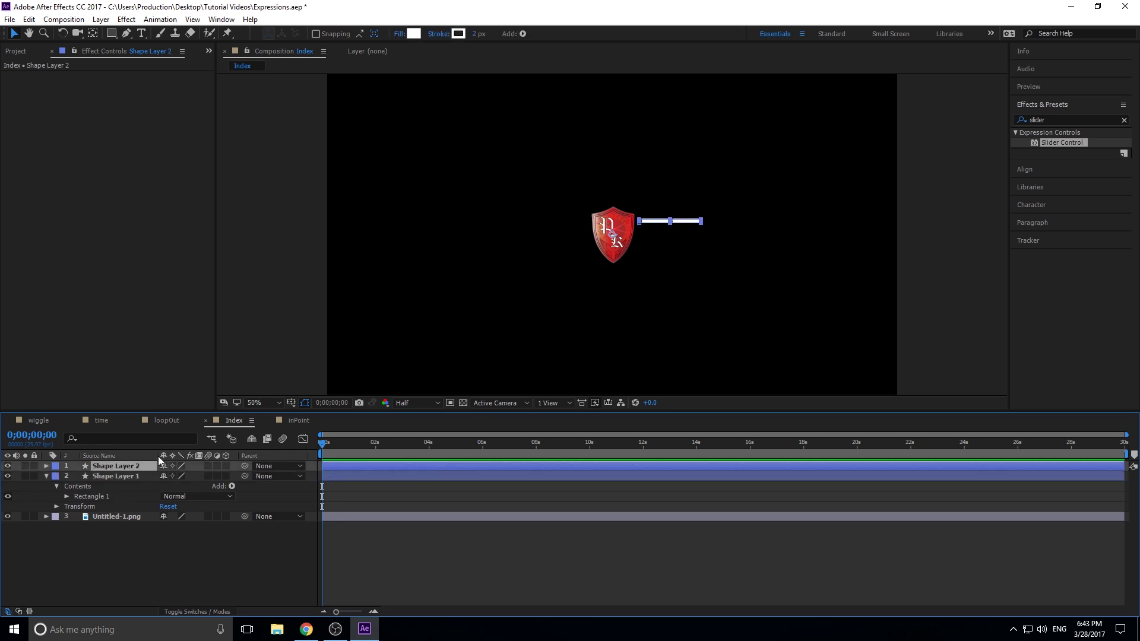
left_click(47, 466)
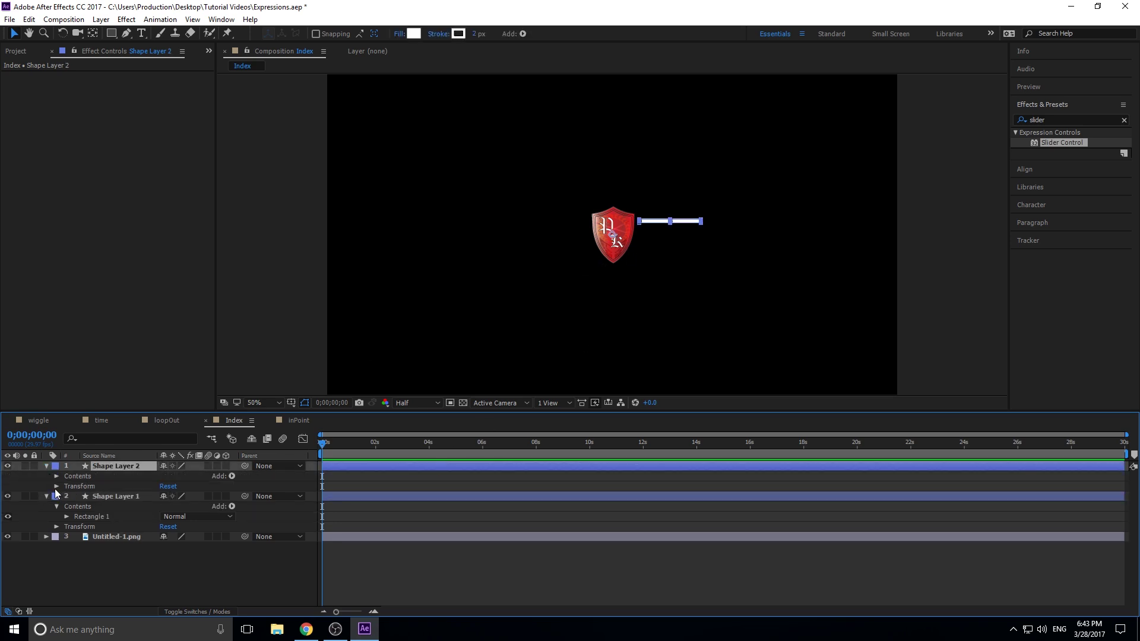
left_click(57, 486)
left_click_drag(178, 526, 170, 528)
left_click(197, 535)
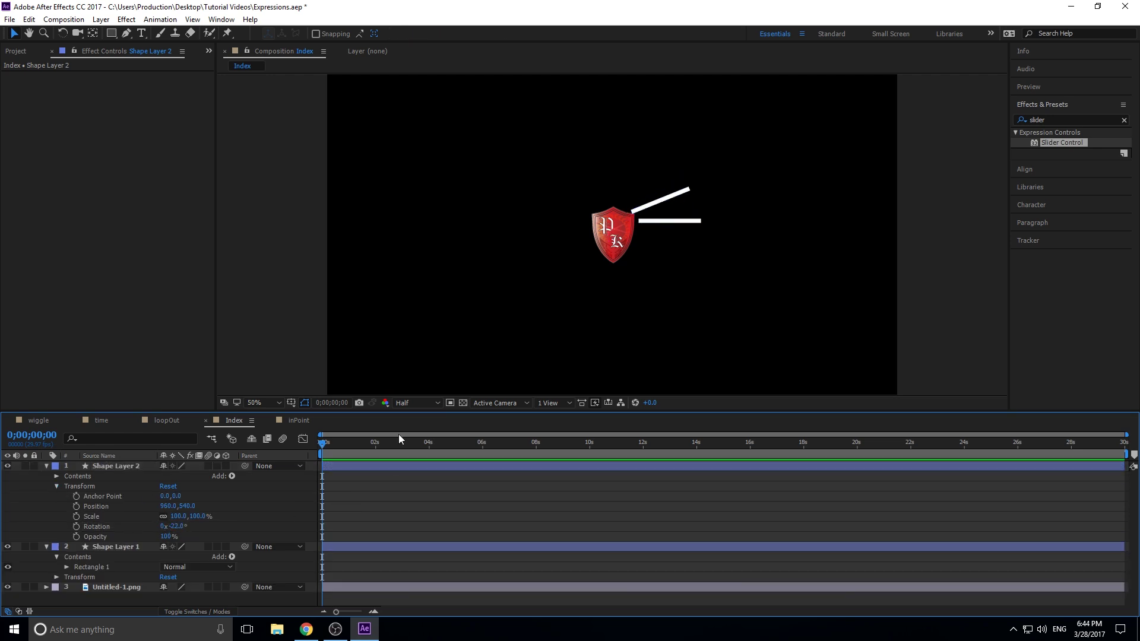
Step: Delete the duplicated, rotated Shape Layer 2
left_click(171, 529)
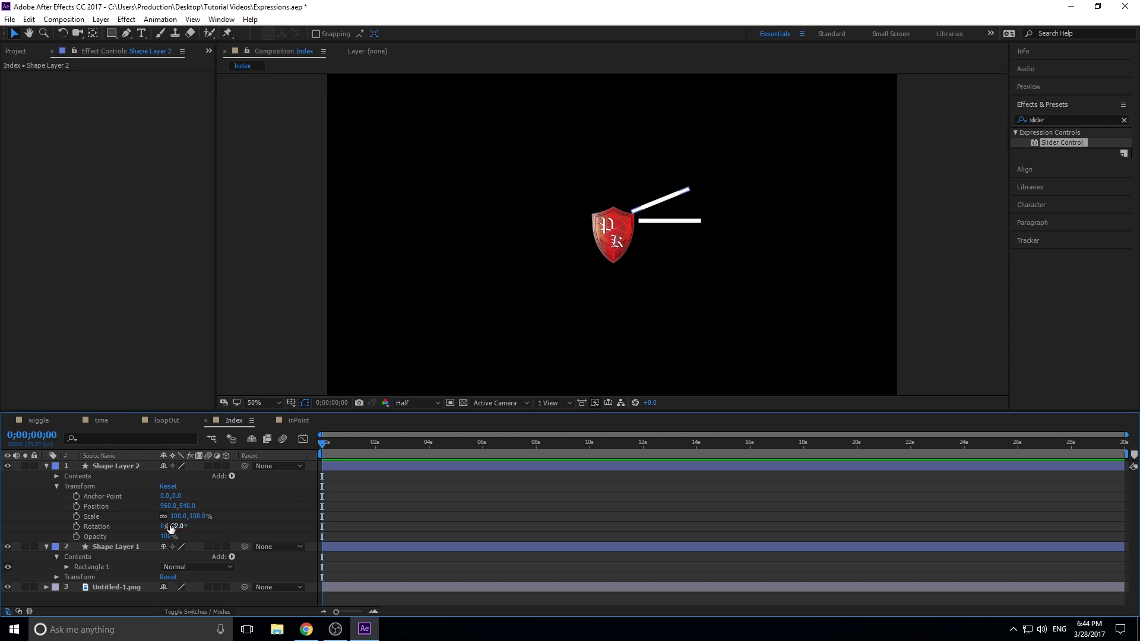
left_click(106, 471)
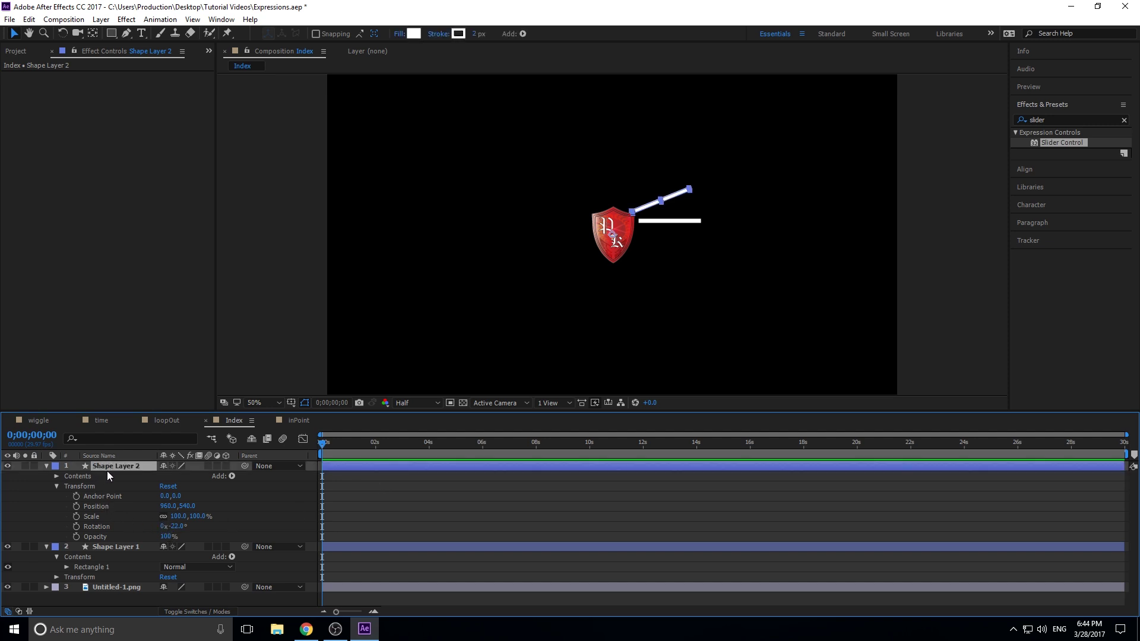
key("Delete")
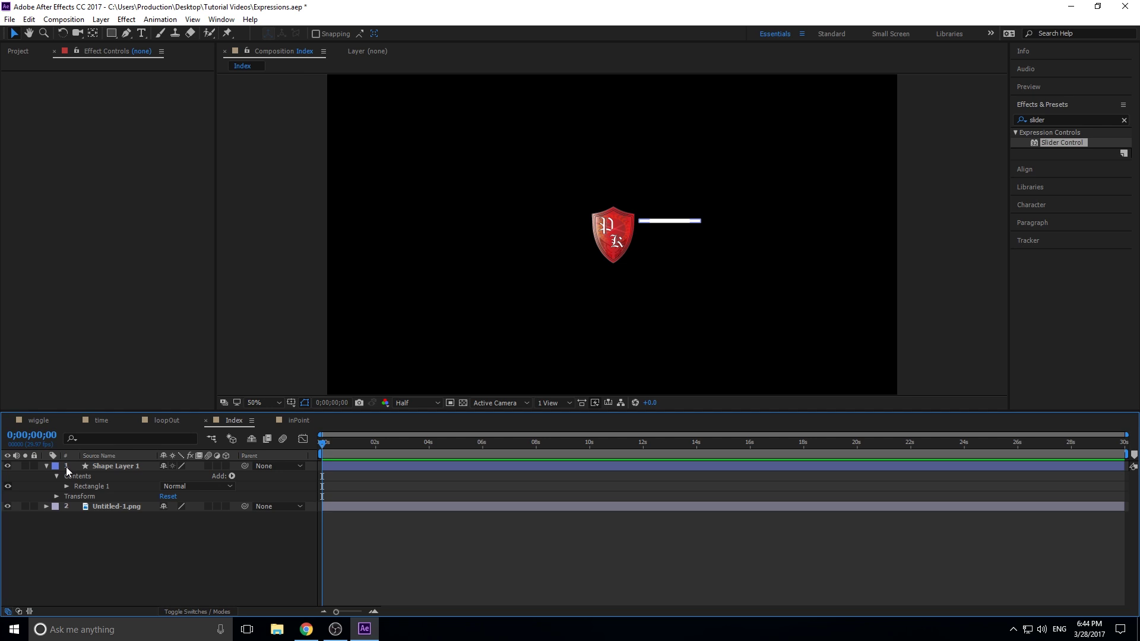
Step: Add the expression index * 360/20 to Shape Layer 1's Rotation and reopen it for editing
left_click(57, 496)
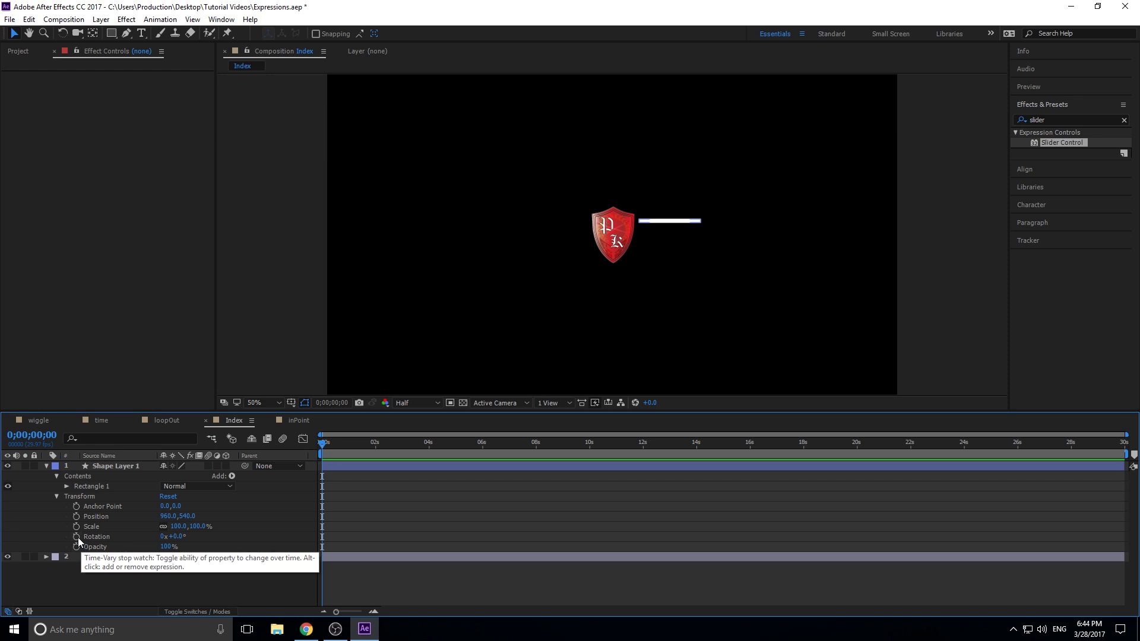
left_click(77, 537, "alt")
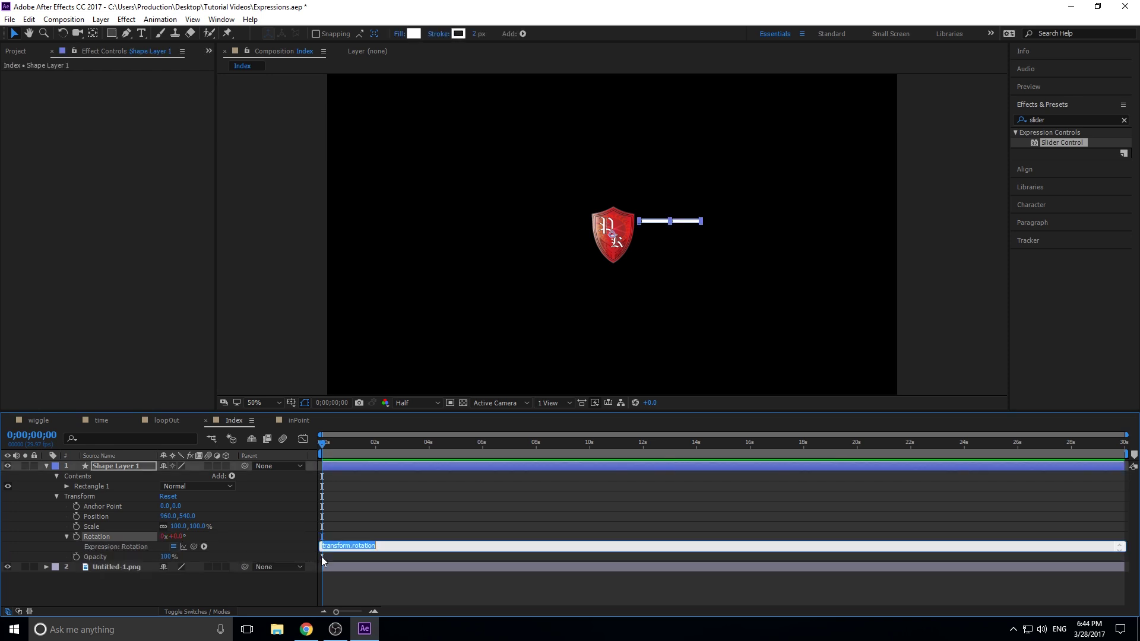
type("index * 360/20")
key("KP_Enter")
left_click(355, 540)
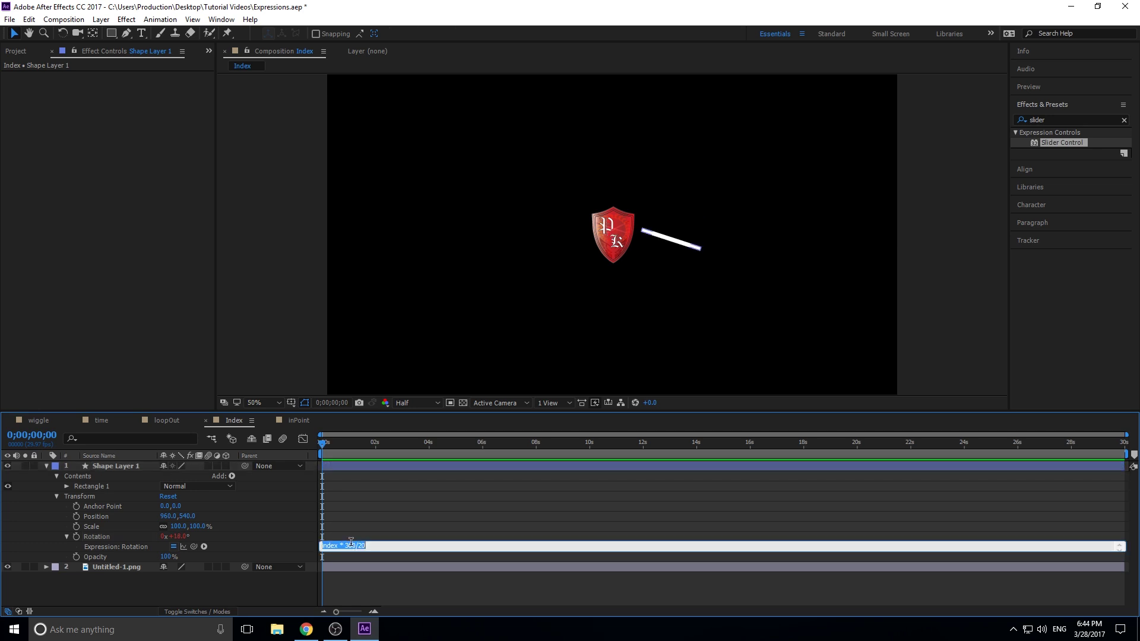
Step: Collapse Shape Layer 1 and duplicate it until 20 shape layers form a full ring of bars around the logo
left_click(53, 469)
left_click(46, 466)
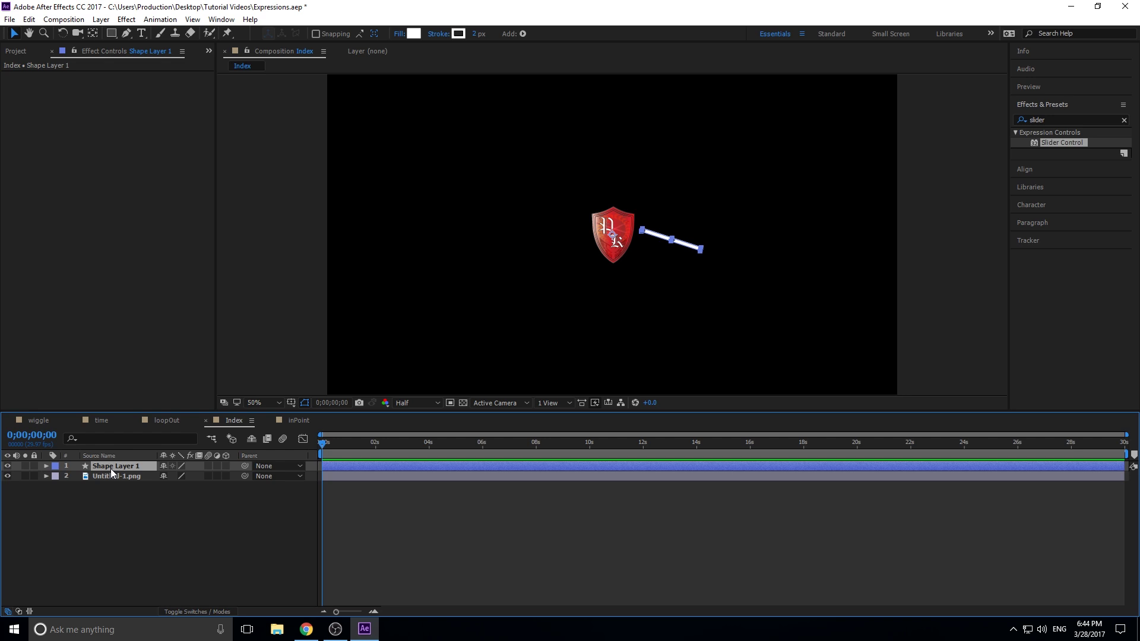
key("ctrl+d")
key("ctrl+d")
key("ctrl+d")
key("ctrl+d")
key("ctrl+d")
key("ctrl+d")
key("ctrl+d")
key("ctrl+d")
key("ctrl+d")
key("ctrl+d")
key("ctrl+d")
key("ctrl+d")
key("ctrl+d")
key("ctrl+d")
key("ctrl+d")
key("ctrl+d")
key("ctrl+d")
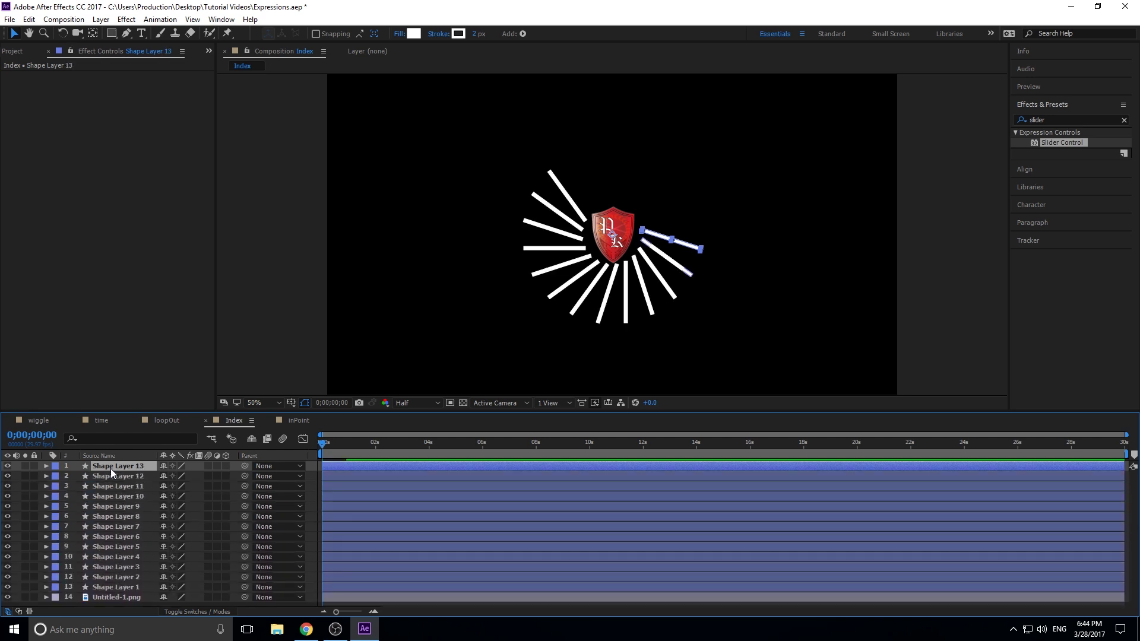
key("ctrl+d")
key("ctrl+d")
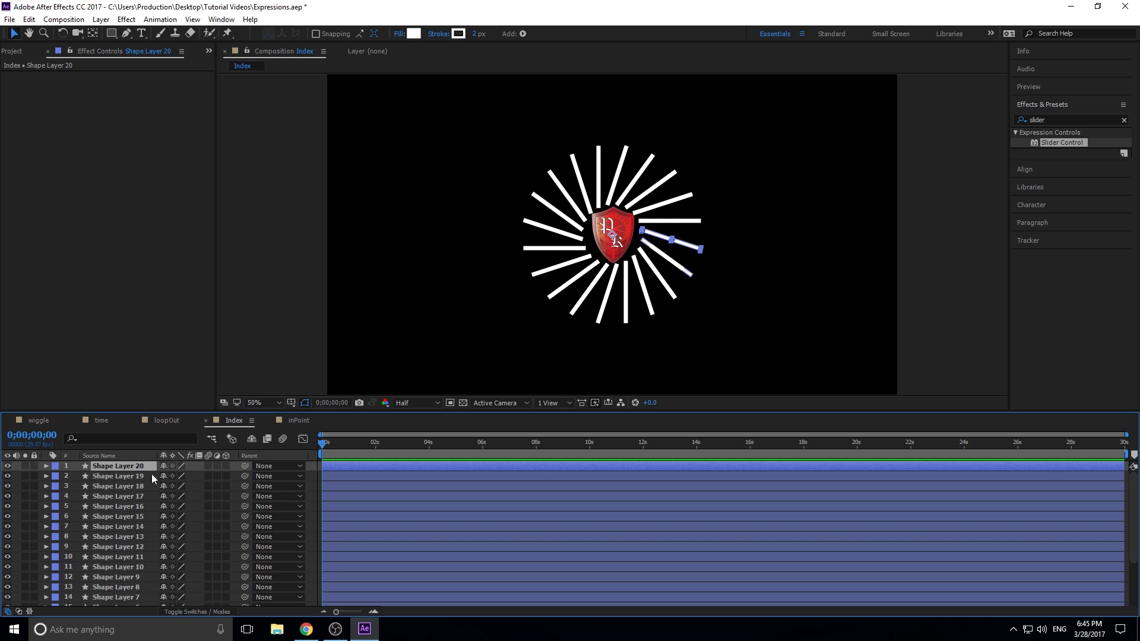
Step: Move the current time to 0;00;01;19 and examine the order of the duplicated shape layers down to Shape Layer 1
scroll(151, 474, "down", 1)
left_click_drag(334, 443, 366, 443)
left_click(923, 256)
scroll(145, 507, "down", 2)
left_click(95, 593)
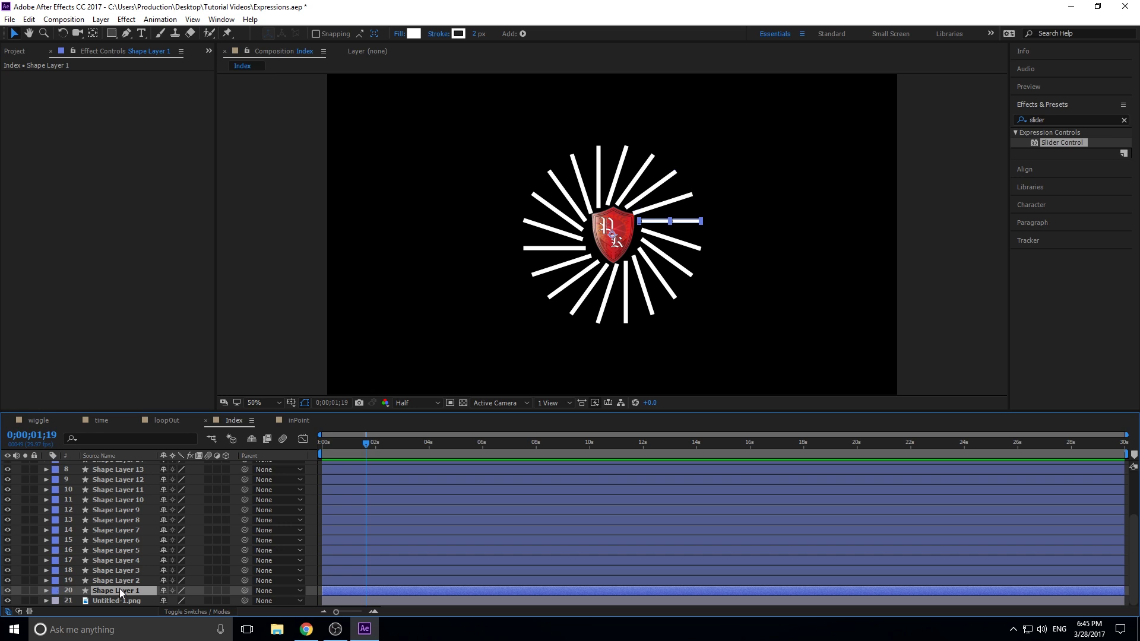
scroll(119, 518, "up", 4)
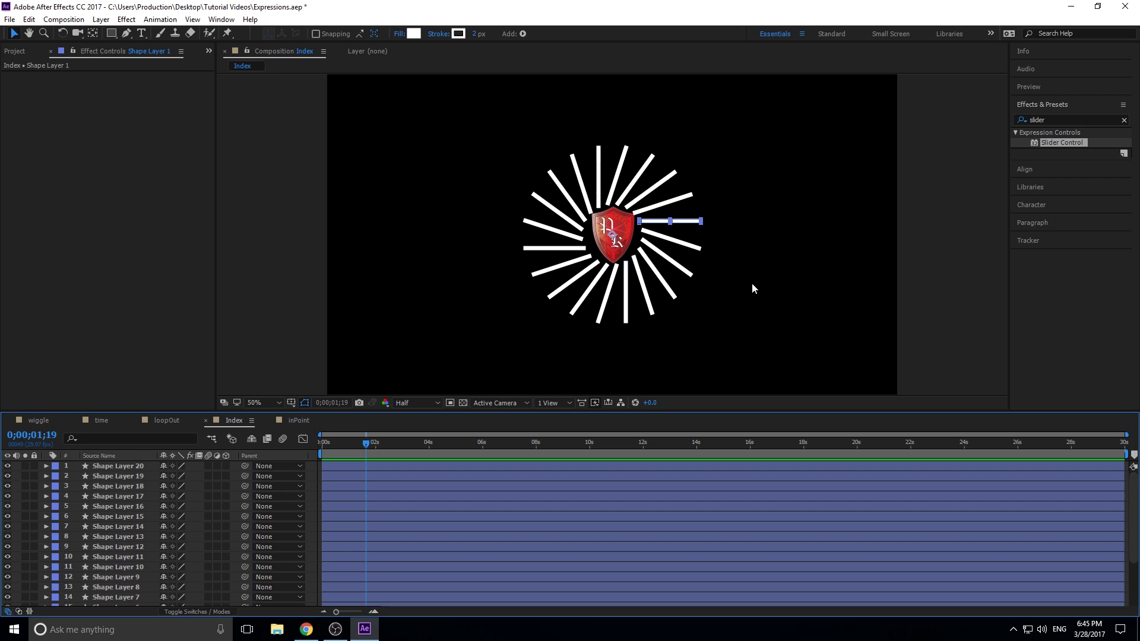
left_click(949, 292)
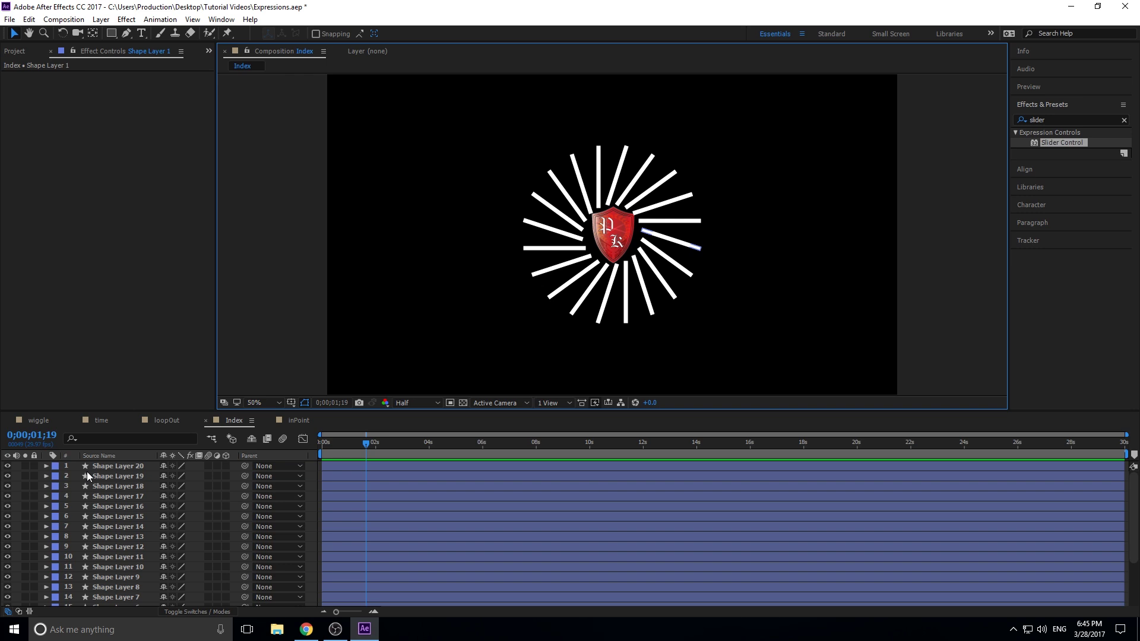
scroll(87, 472, "down", 3)
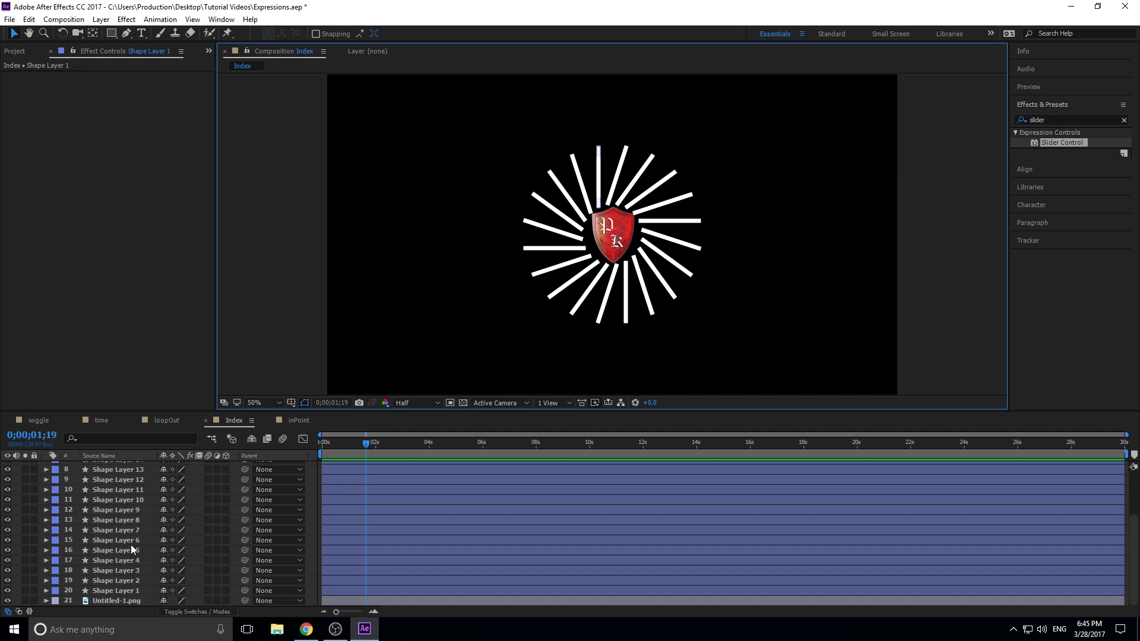
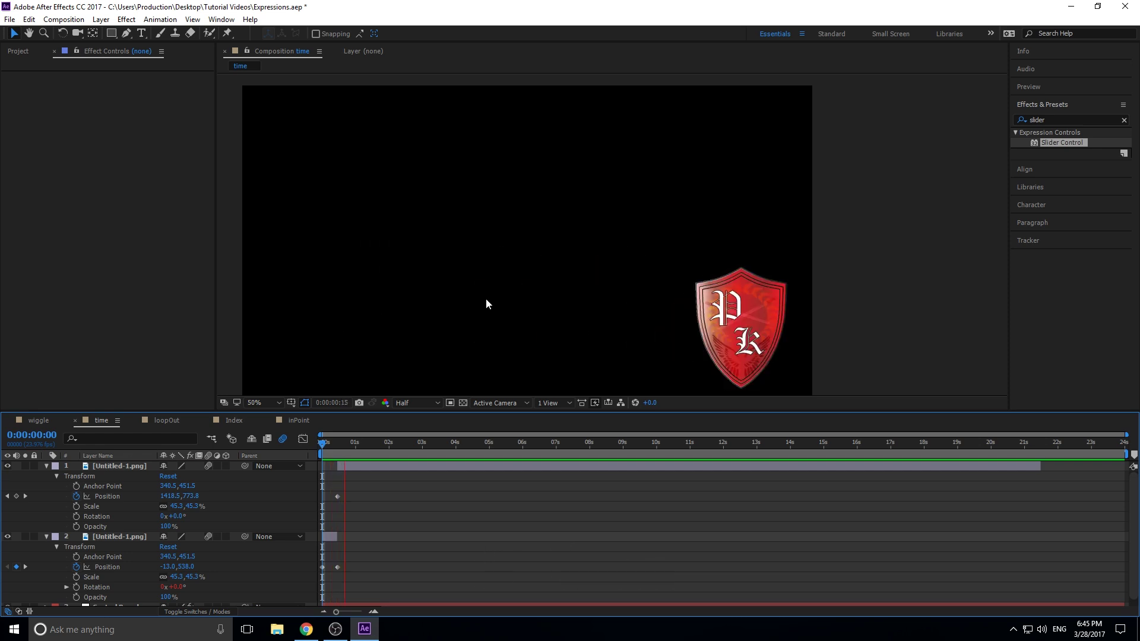
Step: Stop the preview in the time composition and set the Rotation expression of the second Untitled-1.png layer to time * 1000
key("space")
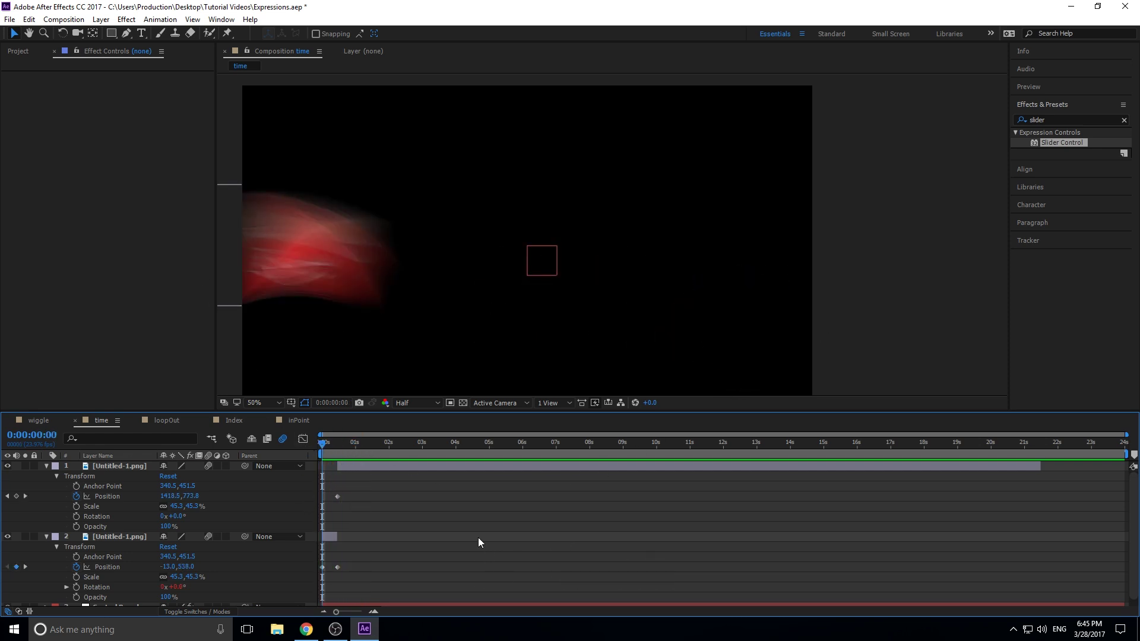
left_click(358, 567)
scroll(362, 564, "down", 1)
scroll(363, 569, "up", 1)
scroll(363, 569, "down", 1)
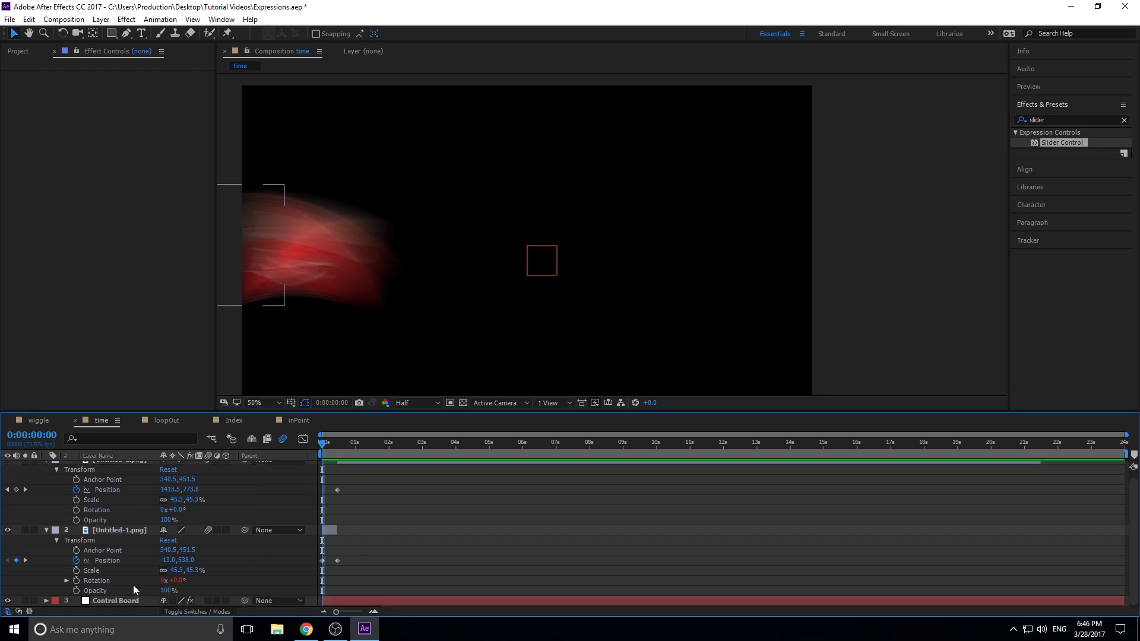
left_click(76, 580, "alt")
type("time * 100")
left_click(454, 542)
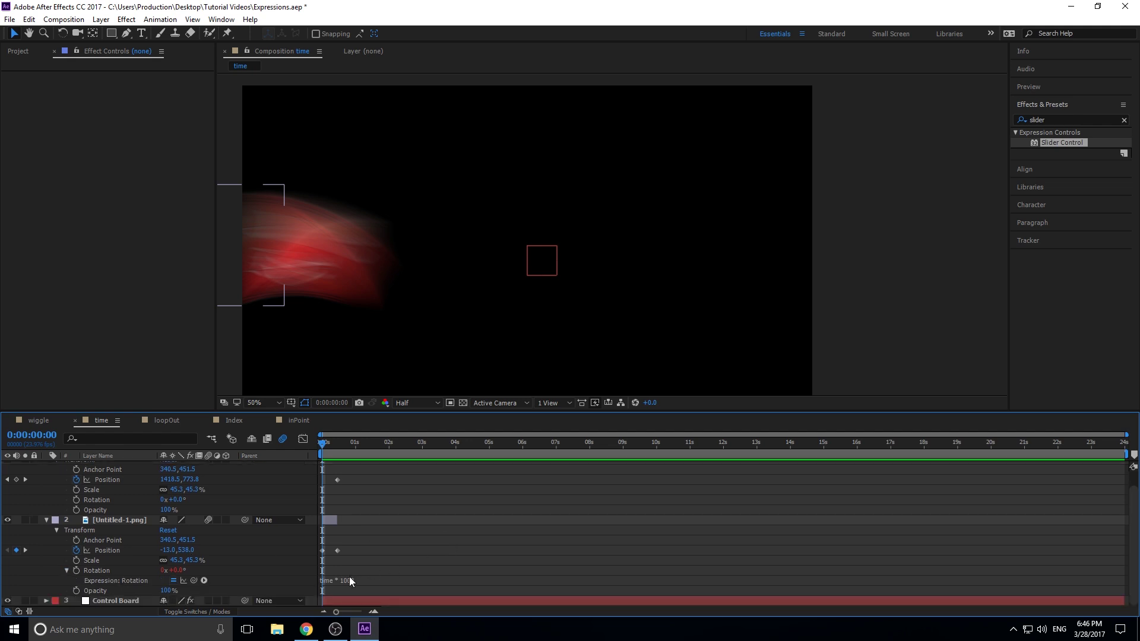
left_click(351, 580)
type("0")
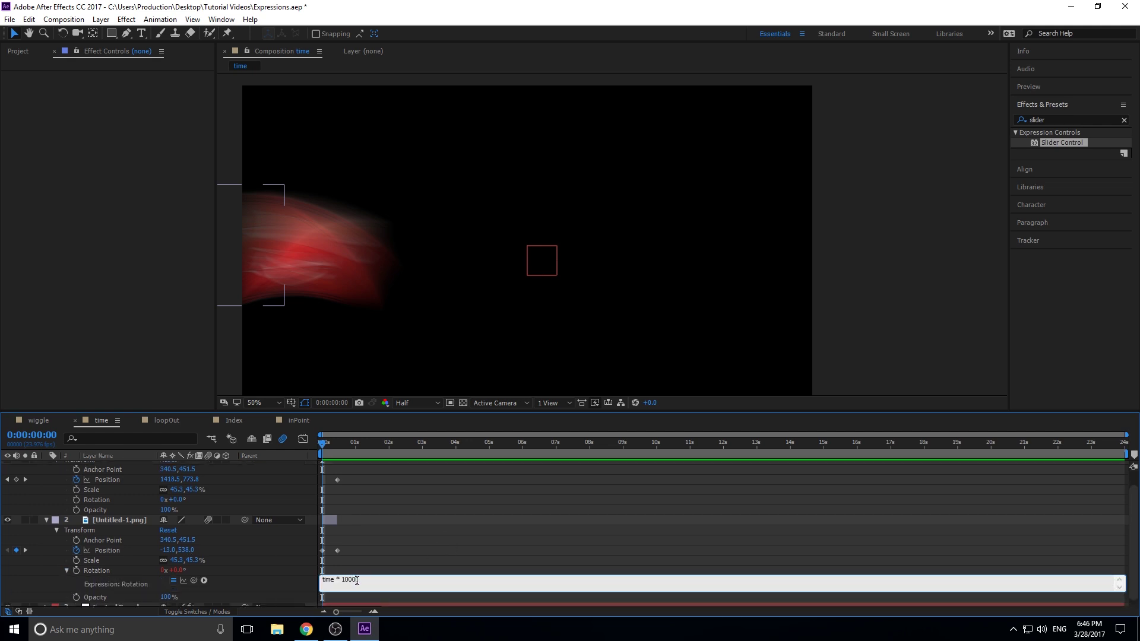
left_click(334, 461)
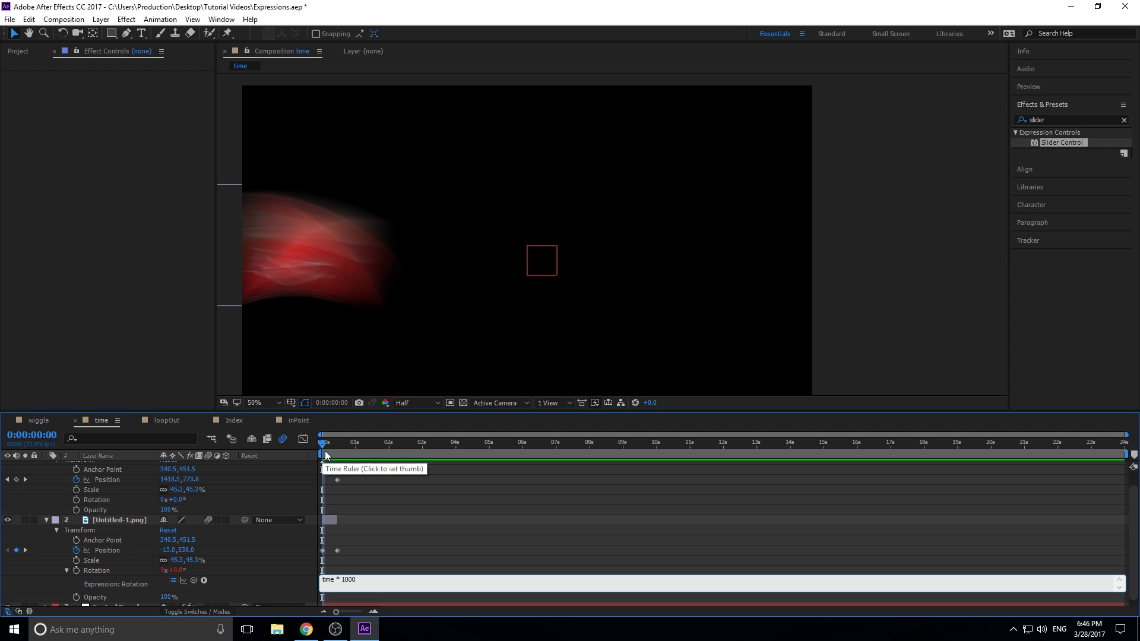
left_click(365, 531)
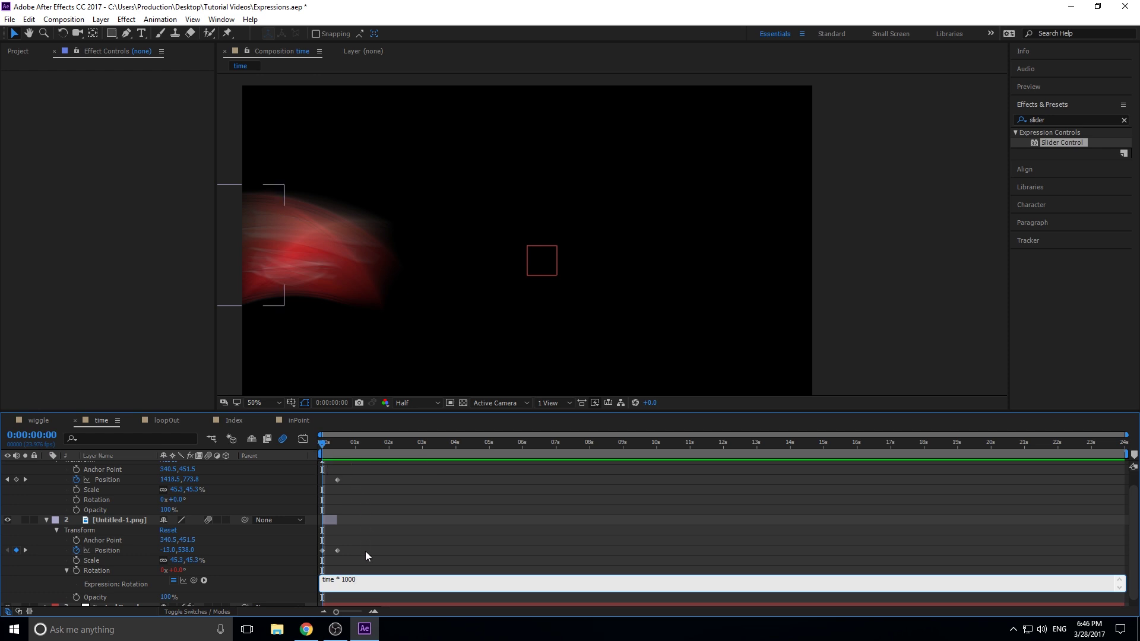
Step: Replace the 1000 in the Rotation expression with a link to the Slider of the Control Board layer's Slider Control
left_click(334, 582)
left_click_drag(356, 581, 338, 580)
scroll(297, 590, "down", 1)
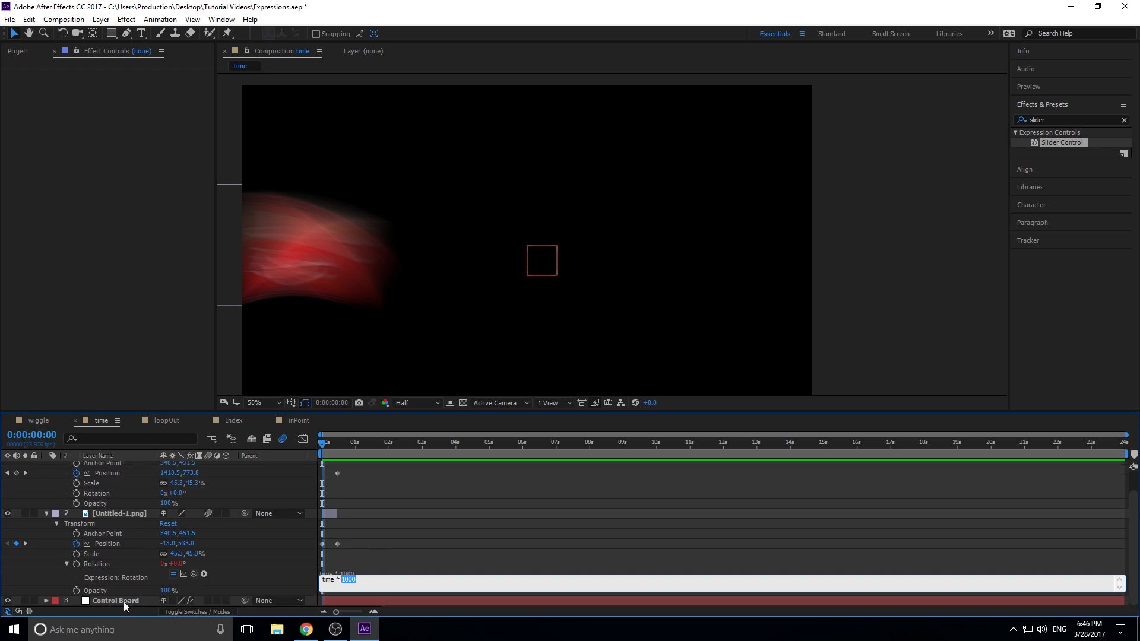
left_click(124, 601)
left_click(357, 574)
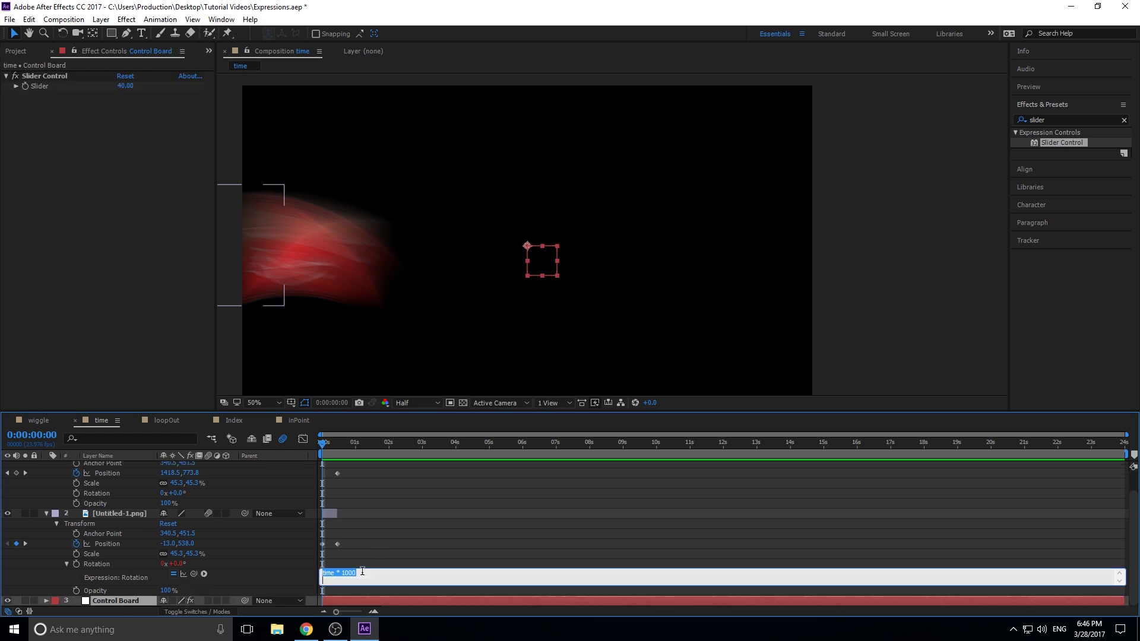
left_click_drag(356, 573, 342, 571)
left_click_drag(193, 575, 27, 86)
left_click(383, 546)
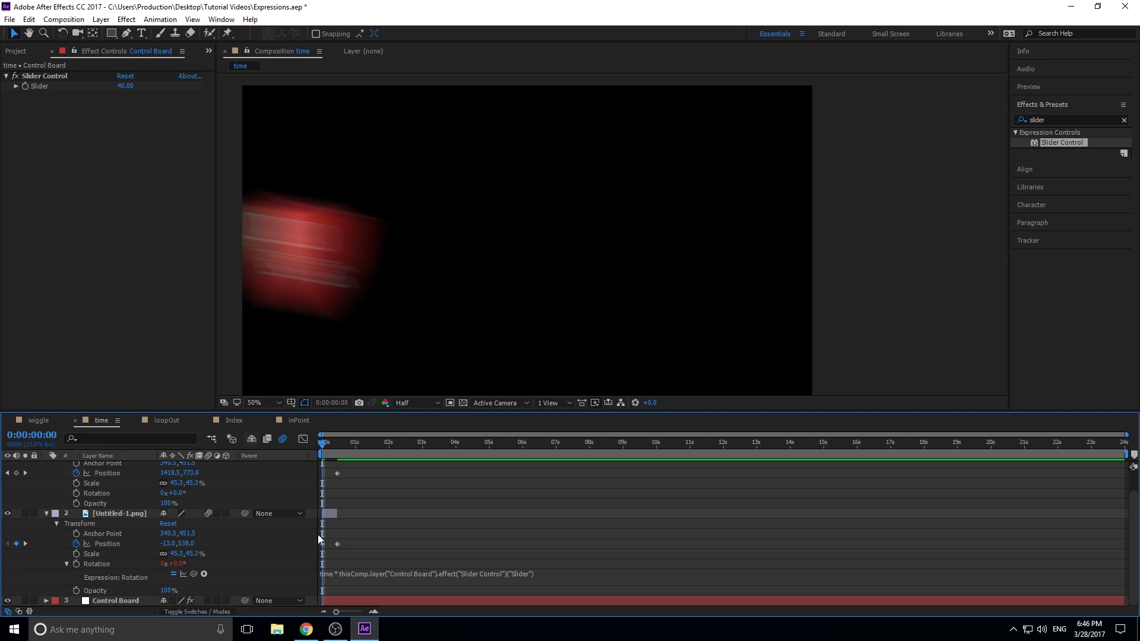
Step: Set the Control Board's Slider to 2265, preview the spin and reopen the Rotation expression
key("space")
key("space")
left_click_drag(128, 86, 1139, 78)
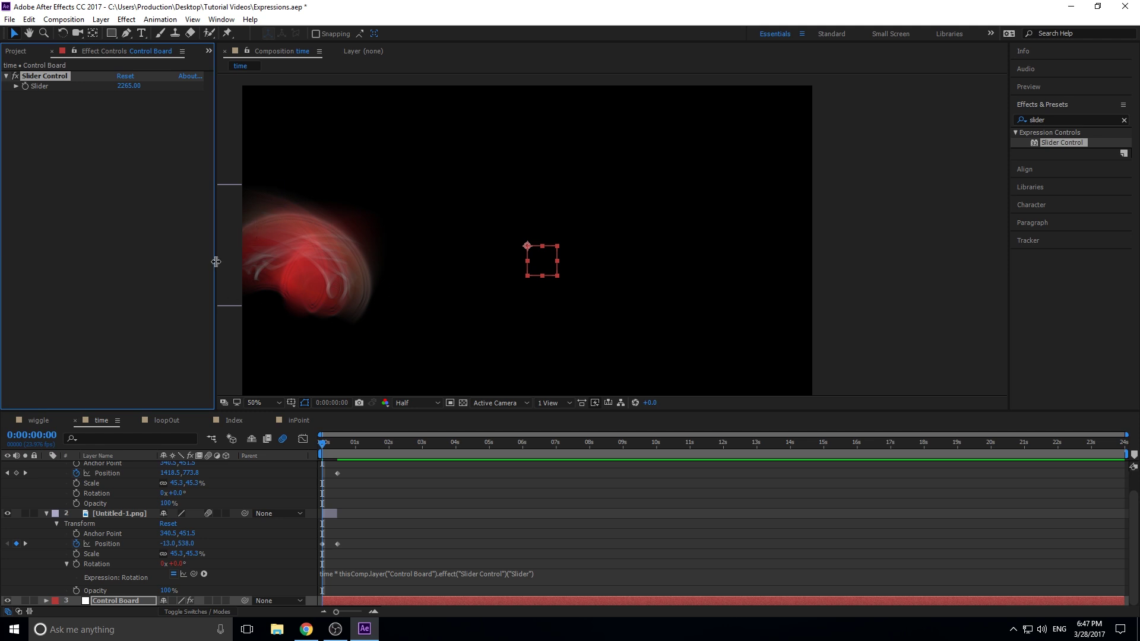
left_click(332, 458)
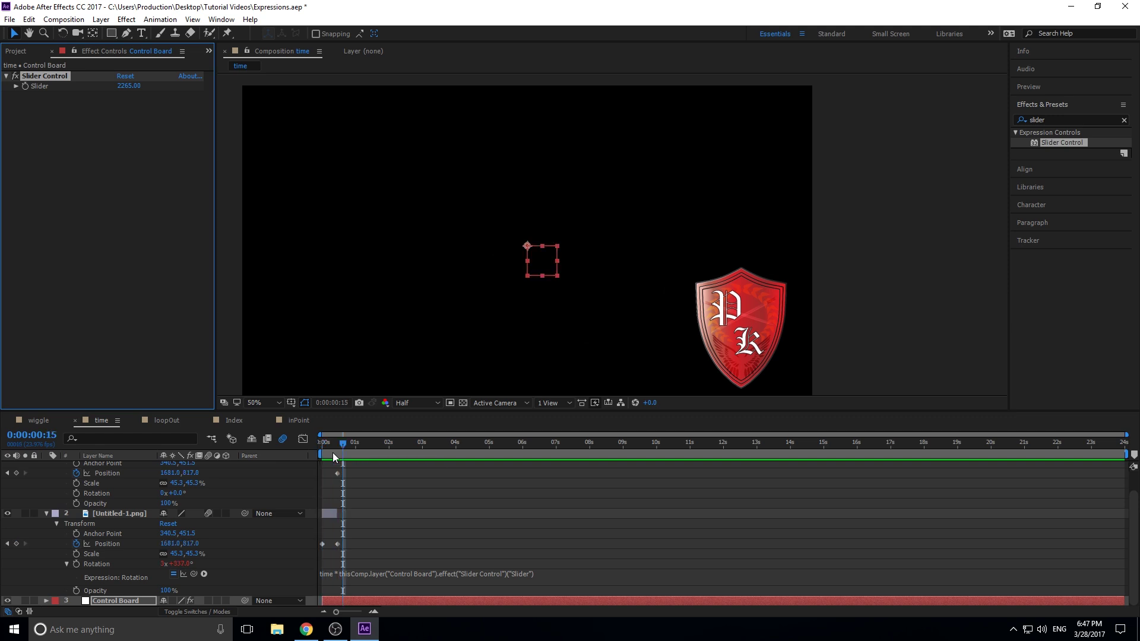
key("space")
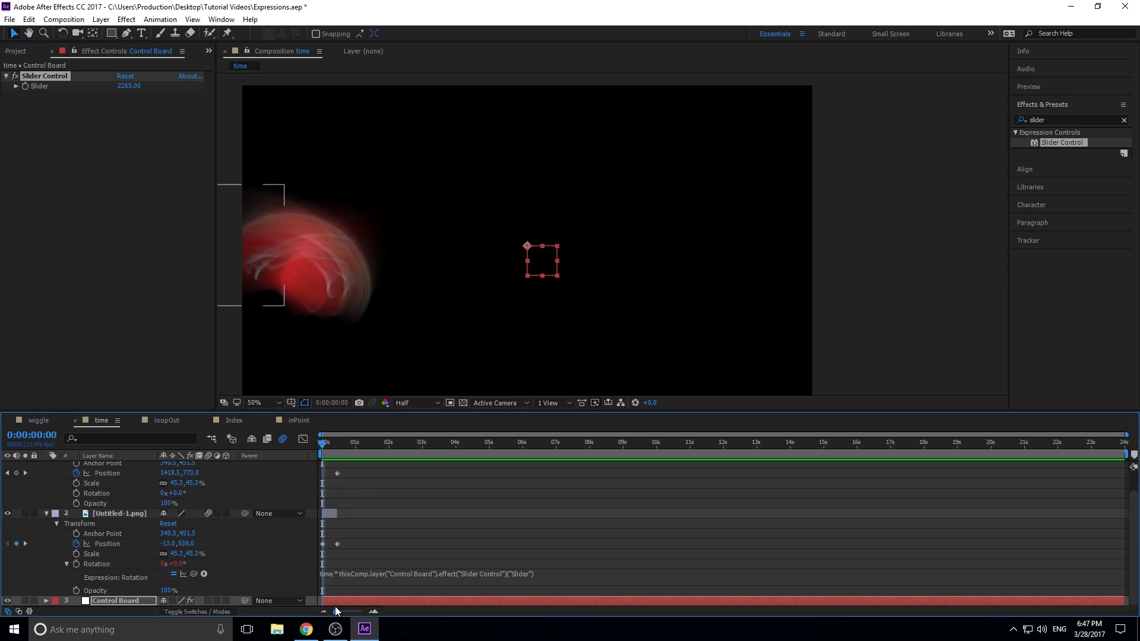
left_click(333, 575)
left_click(334, 574)
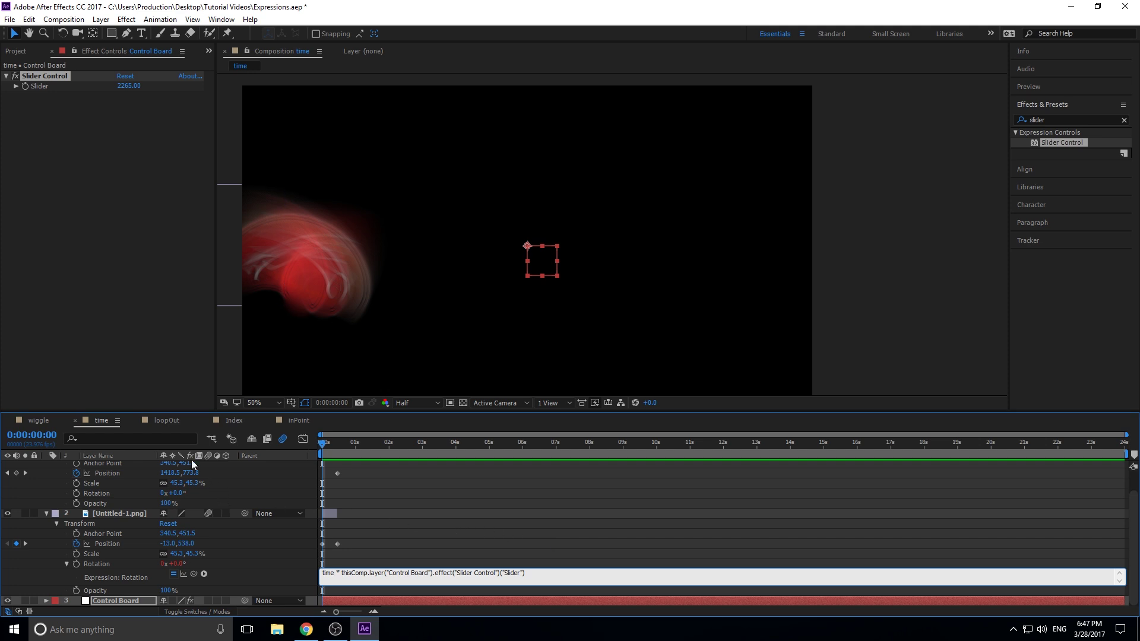
Step: In the wiggle composition, give the Untitled-1.png layer's Rotation the incomplete expression [rotation + (time - inPoint) * ]
left_click(38, 420)
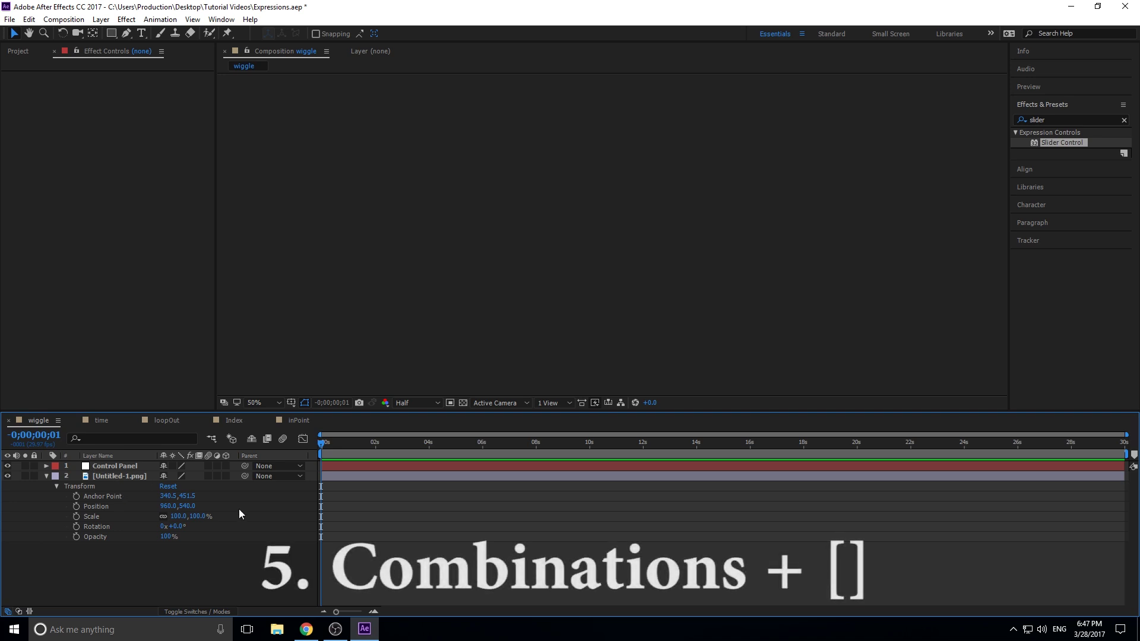
left_click(106, 528)
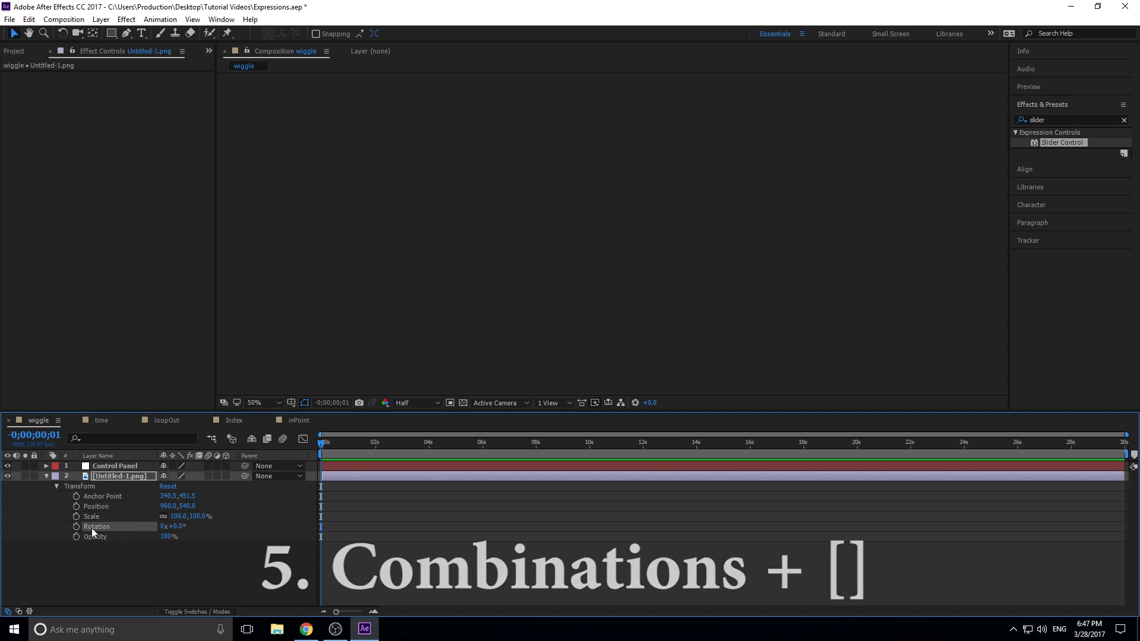
left_click(326, 446)
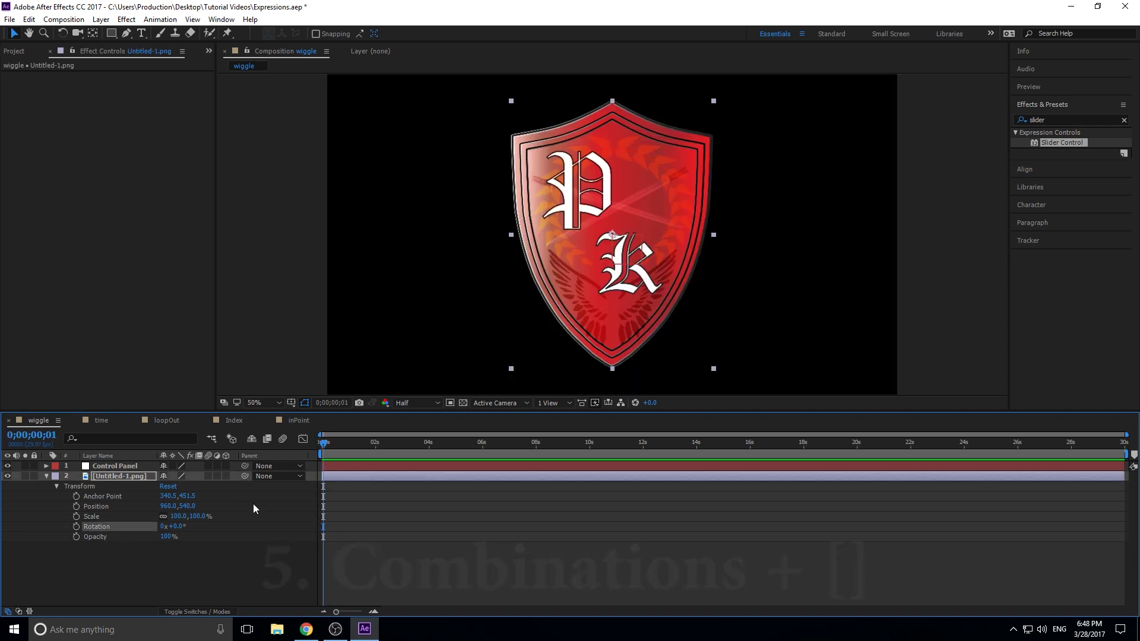
left_click(76, 527, "alt")
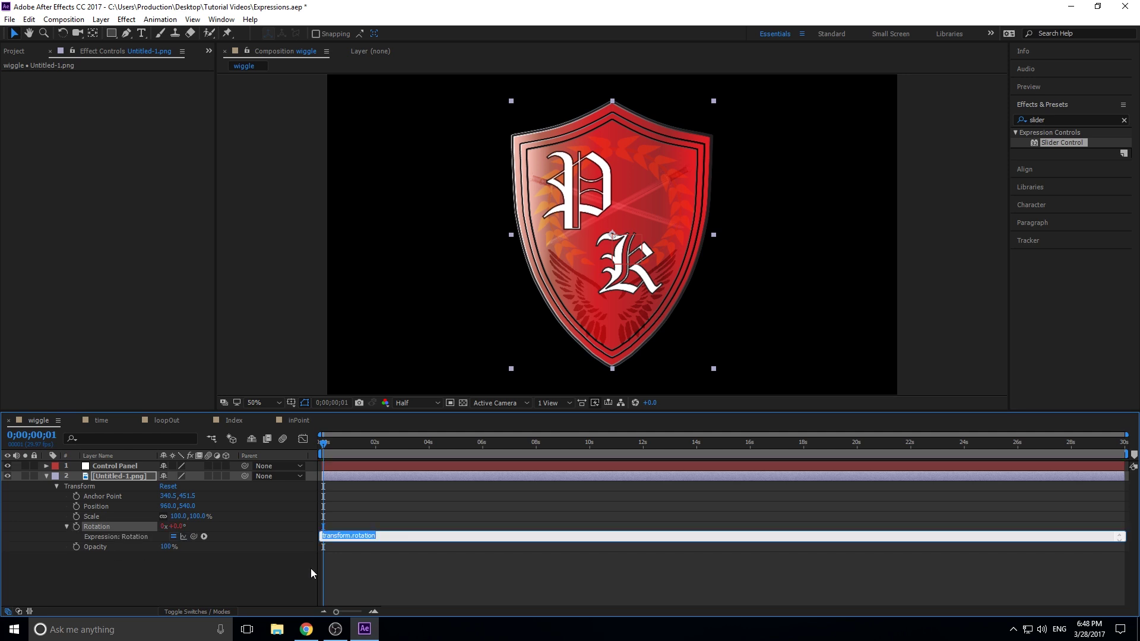
key("BackSpace")
type("rotation + (time - inPoint) * 10")
left_click(134, 466)
left_click(401, 536)
left_click(406, 537)
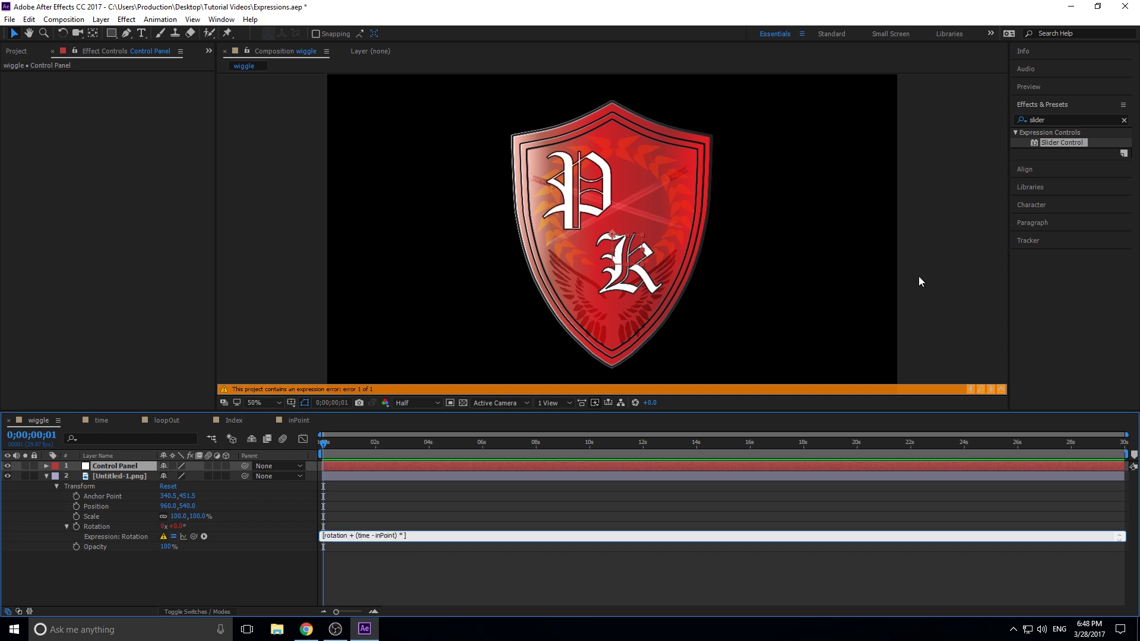
Step: Apply a Slider Control to the Control Panel layer and link its Slider as the multiplier in the Rotation expression
left_click_drag(1054, 142, 127, 466)
left_click(700, 340)
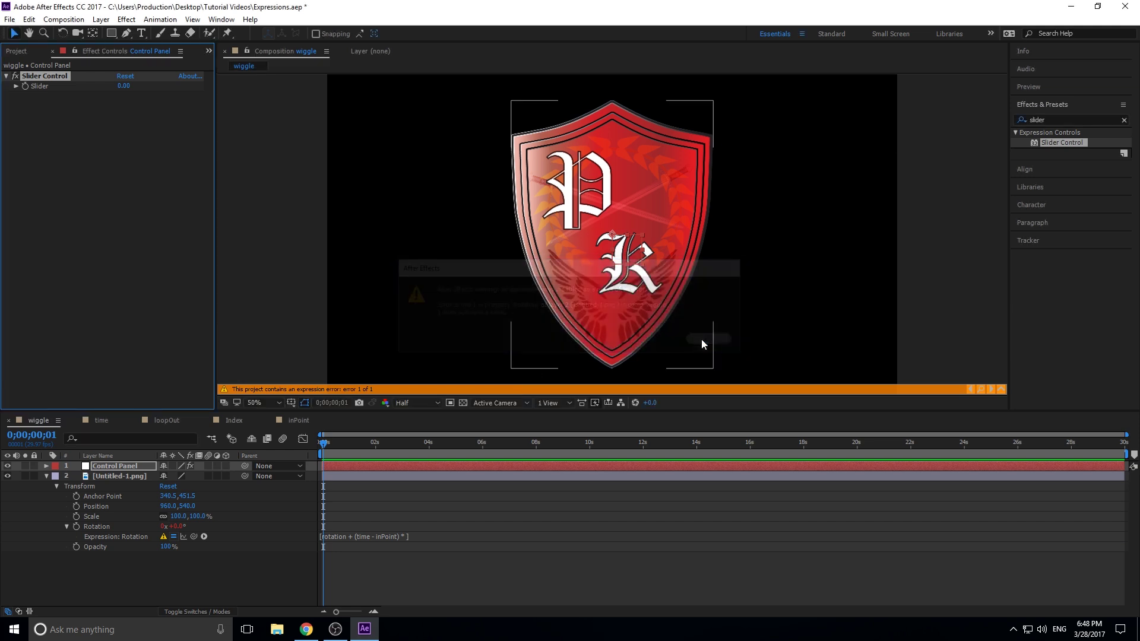
left_click(407, 539)
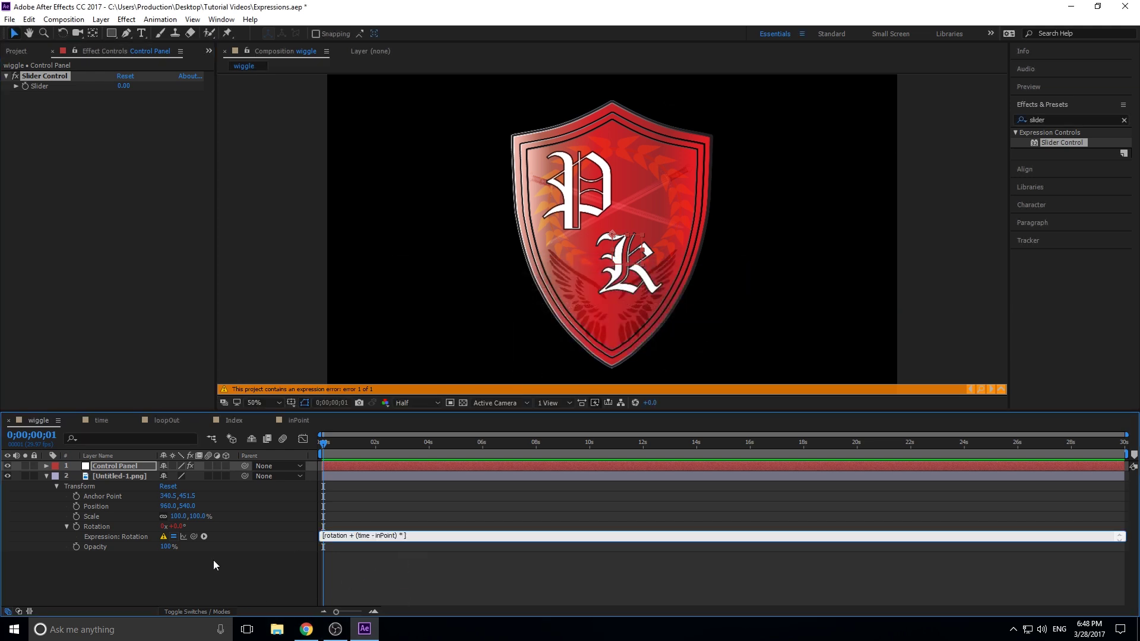
left_click_drag(194, 537, 73, 86)
left_click(441, 561)
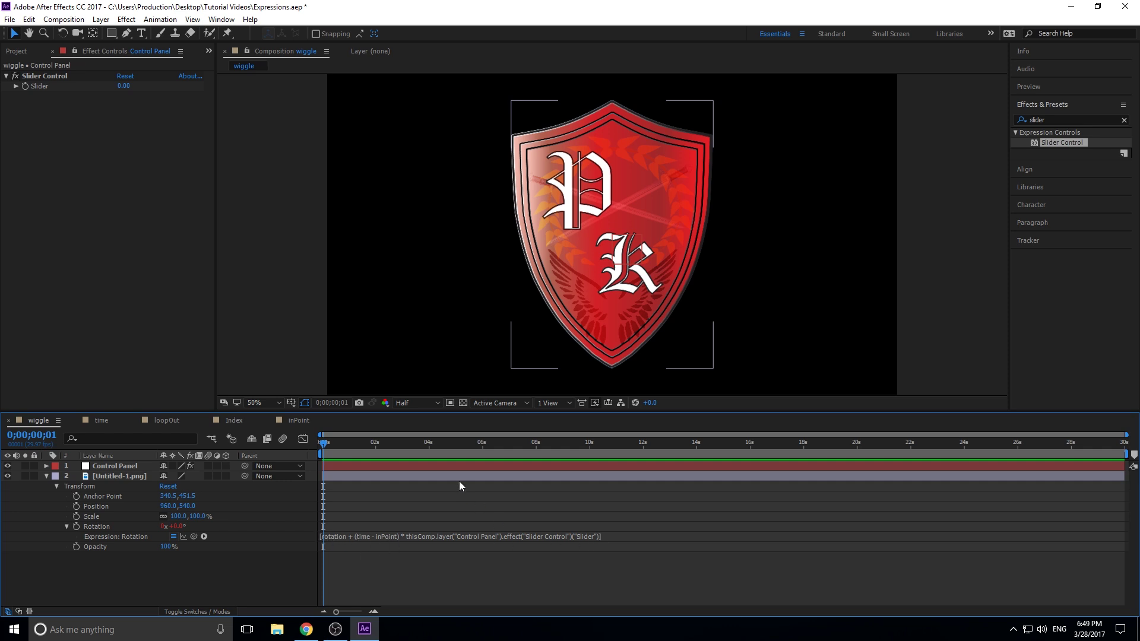
Step: Set the Control Panel's Slider to 23, preview the logo's rotation and return to the start of the composition
left_click(231, 295)
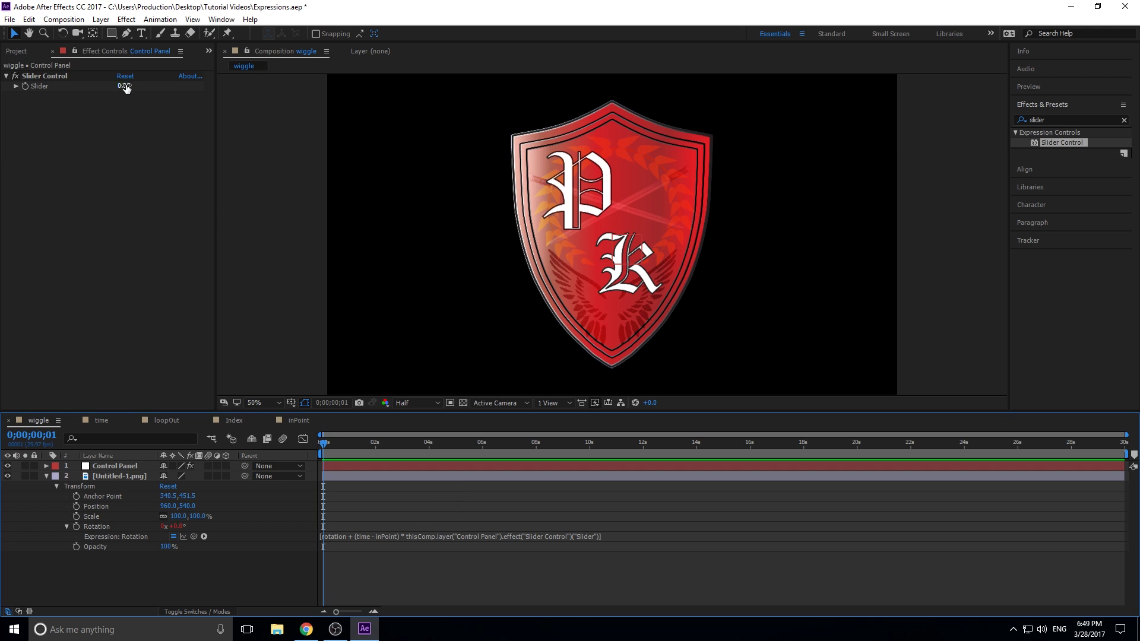
left_click(126, 86)
type("23")
key("Return")
left_click(334, 447)
key("space")
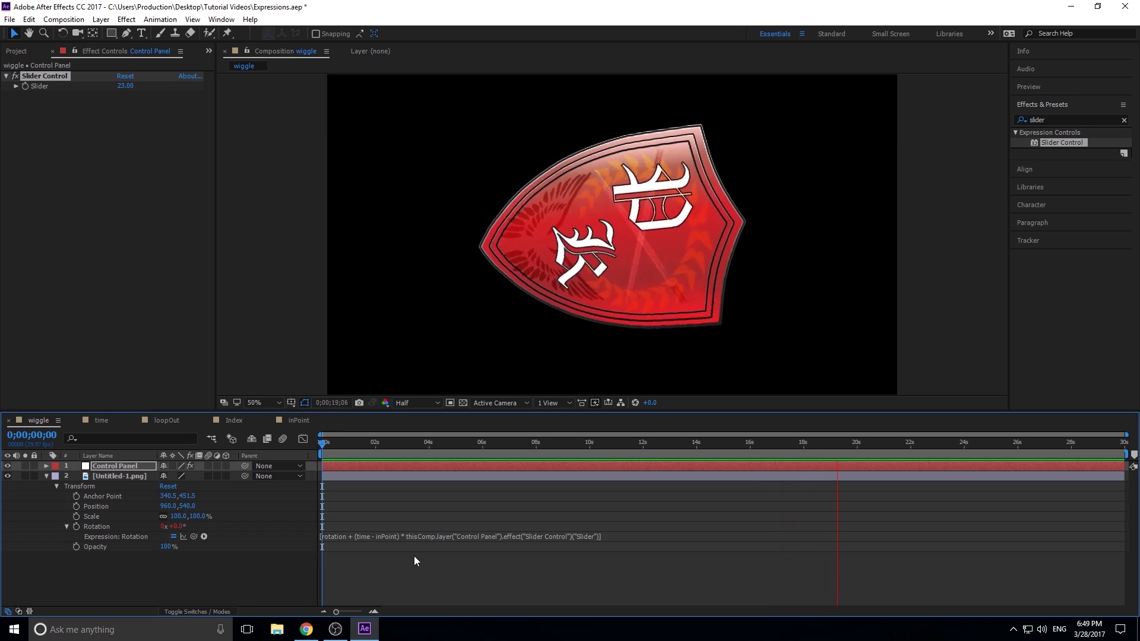
left_click_drag(374, 443, 319, 432)
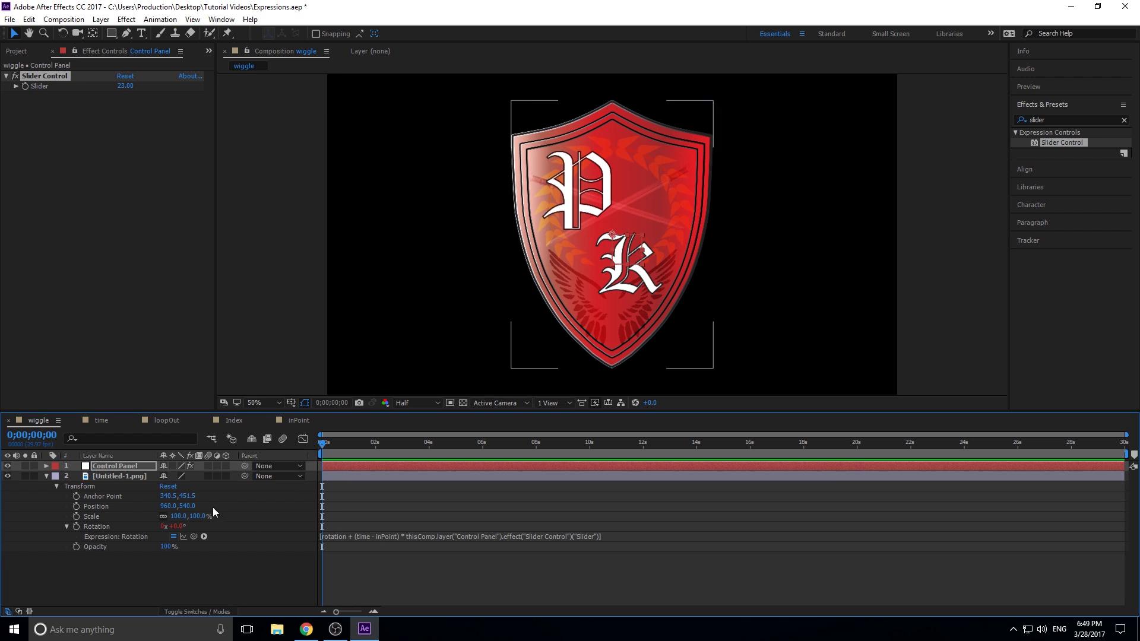
Step: Examine the brackets and the combined terms in the logo's Rotation expression without editing it
left_click(336, 537)
left_click(336, 536)
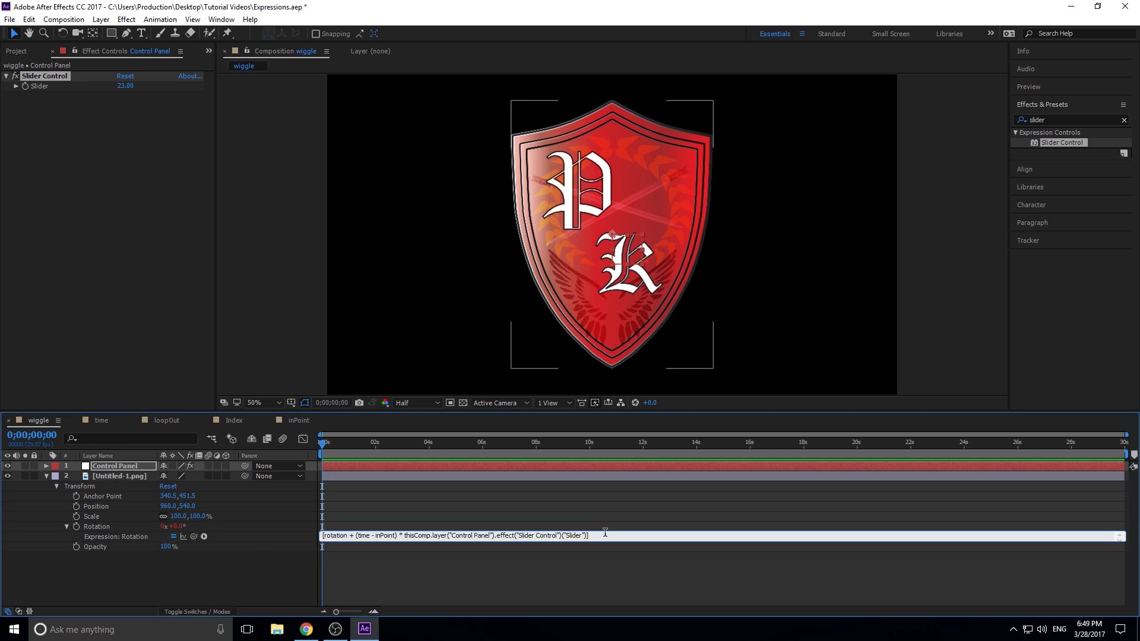
left_click(562, 591)
left_click(525, 537)
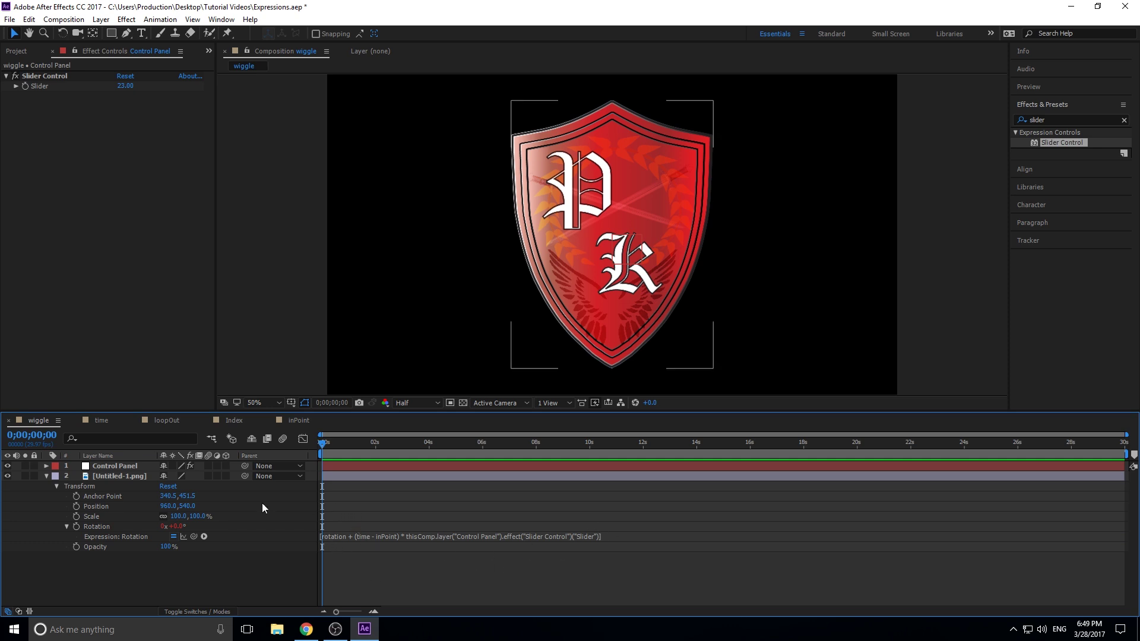
Step: Add an expression to the Untitled-1.png layer's Position and set it to [210,70]
left_click(77, 506, "alt")
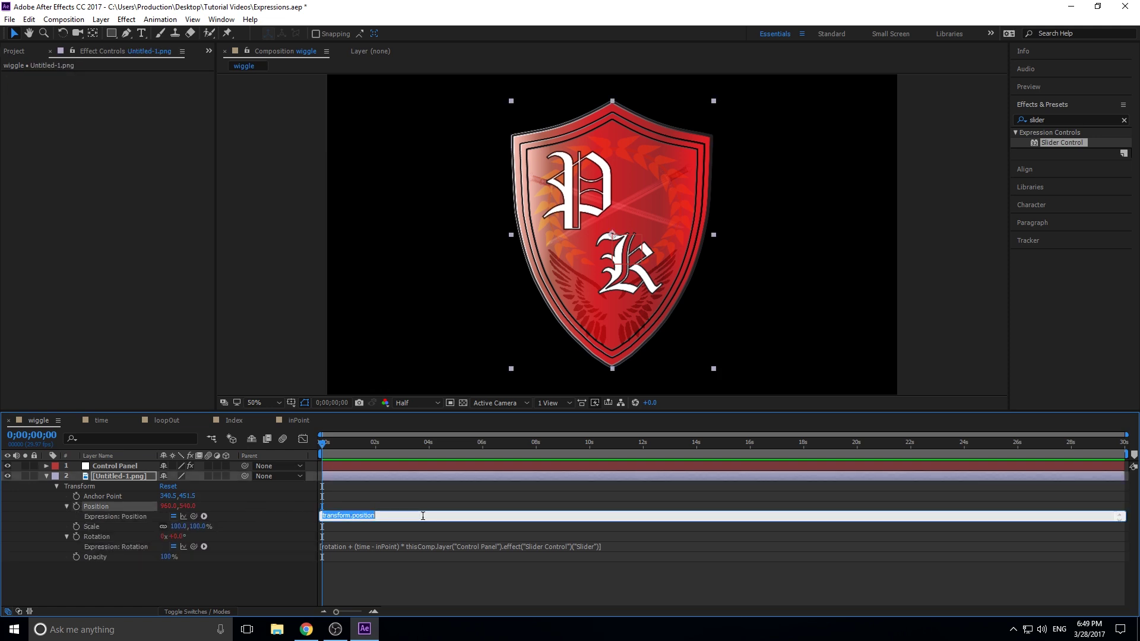
key("BackSpace")
type("[210")
type("0")
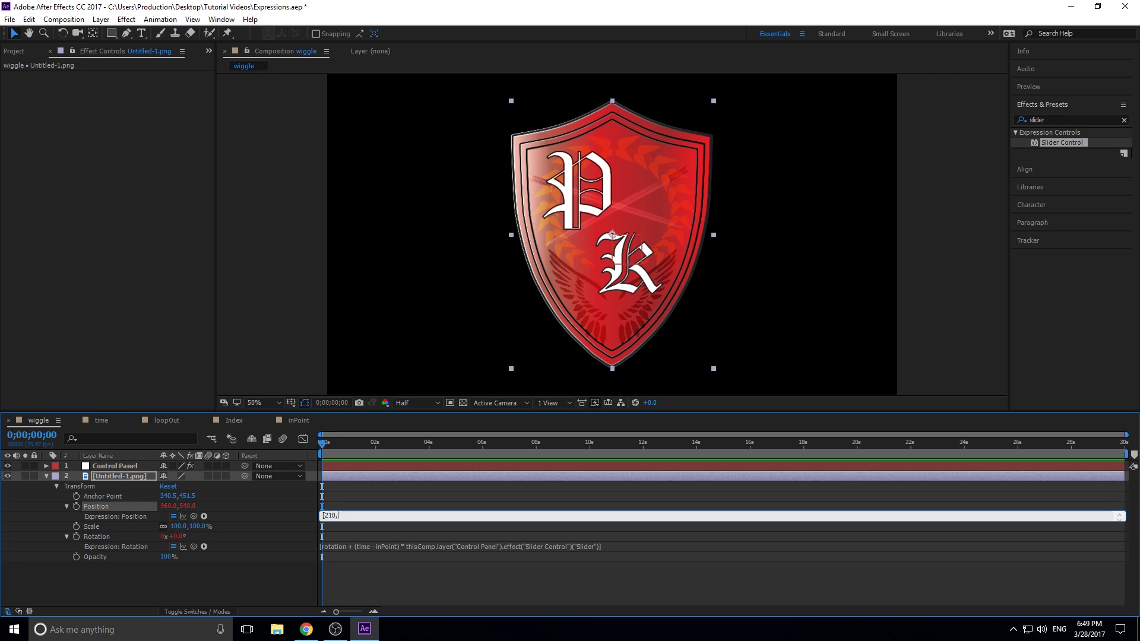
type(",70]")
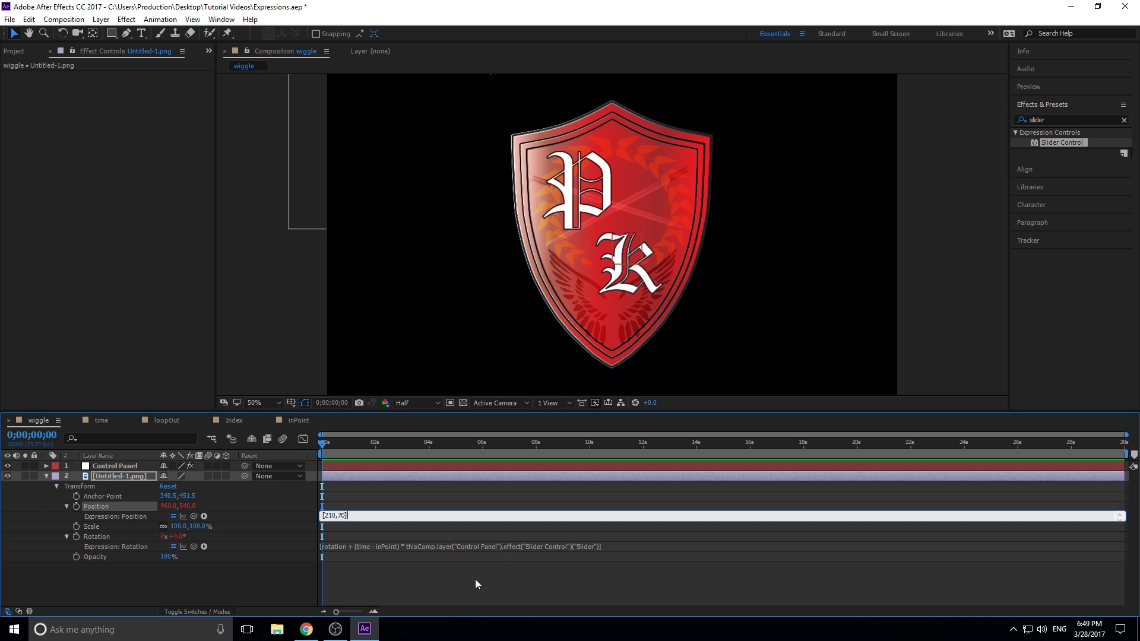
left_click(475, 580)
Step: Replace both coordinates in the logo's Position expression with time so it reads [time,time]
left_click(341, 514)
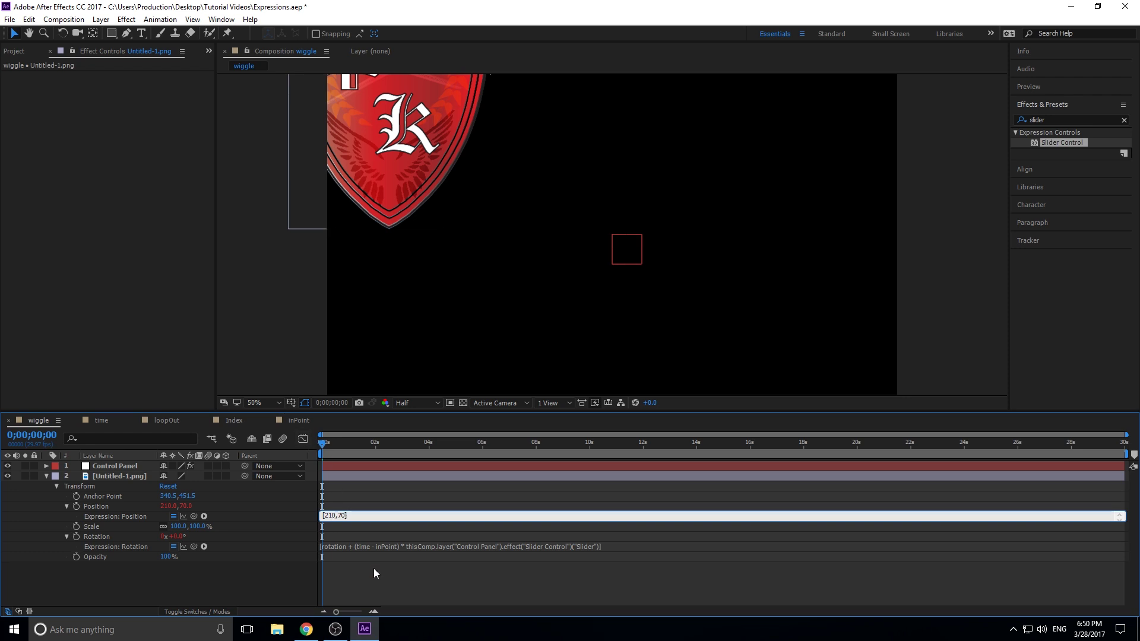
key("BackSpace")
key("BackSpace")
key("BackSpace")
type("time")
key("BackSpace")
key("BackSpace")
type("time")
left_click(390, 601)
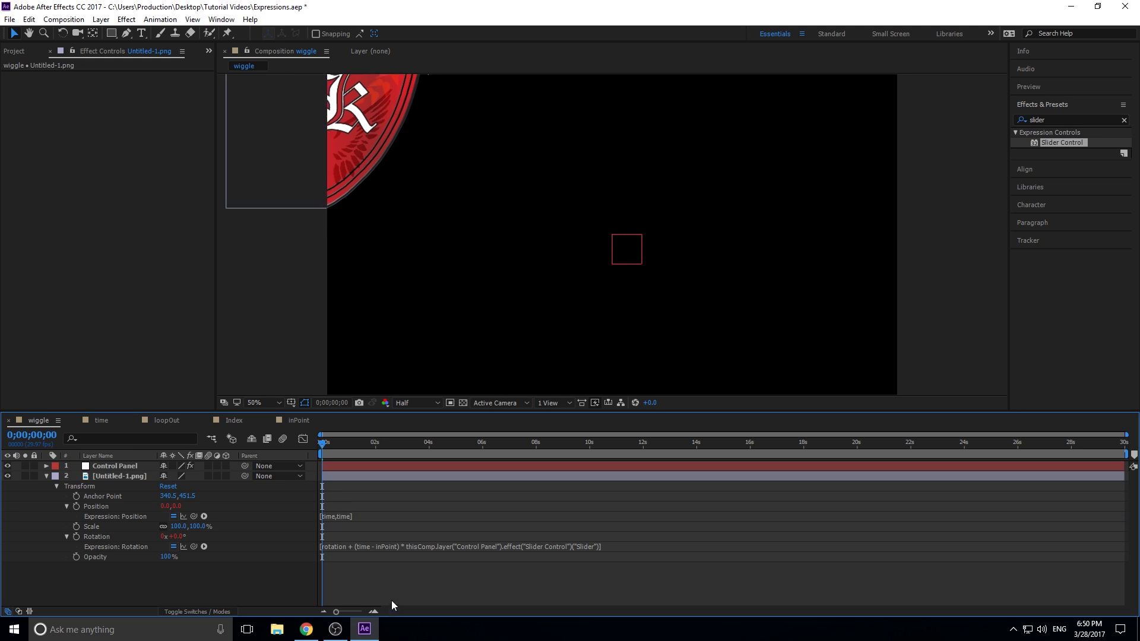
Step: Preview the logo's time-driven movement and move the current time to 0;00;10;00
key("space")
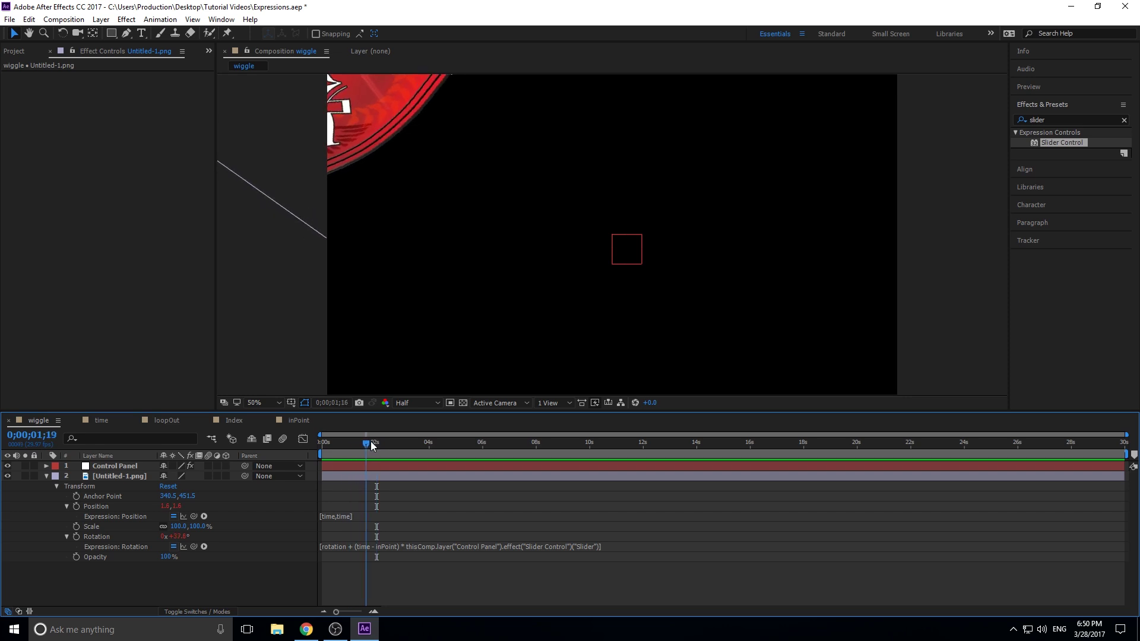
key("space")
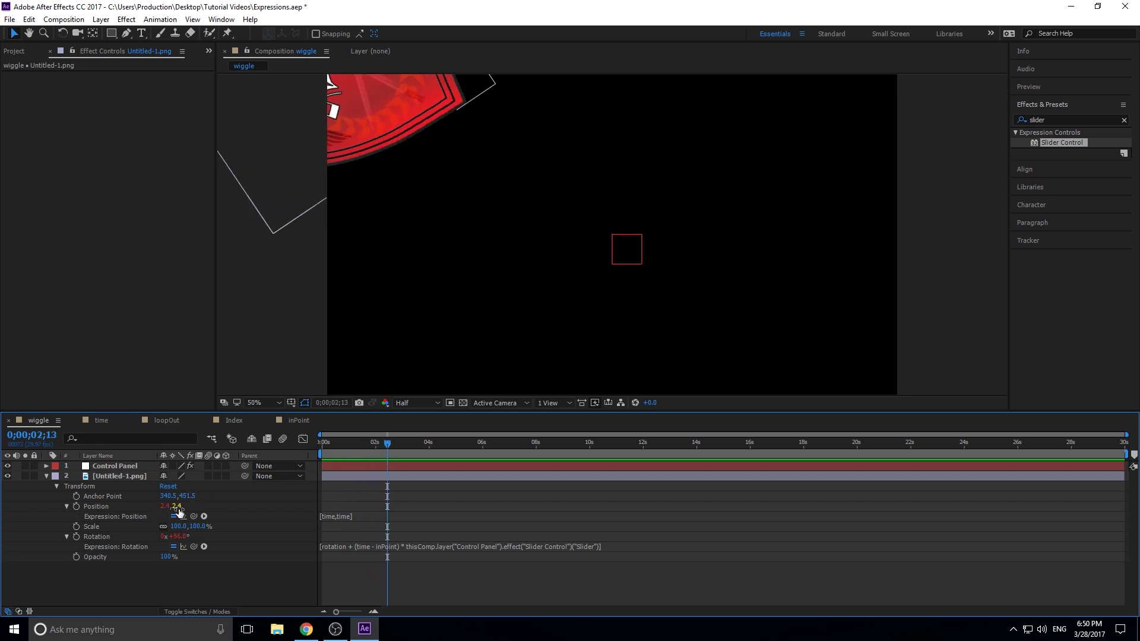
left_click_drag(390, 442, 589, 451)
Step: Multiply the Position expression's x term by 100 and its y term by 50, giving [time * 100,time * 50]
left_click(336, 516)
left_click(337, 516)
type(",")
type("* 100")
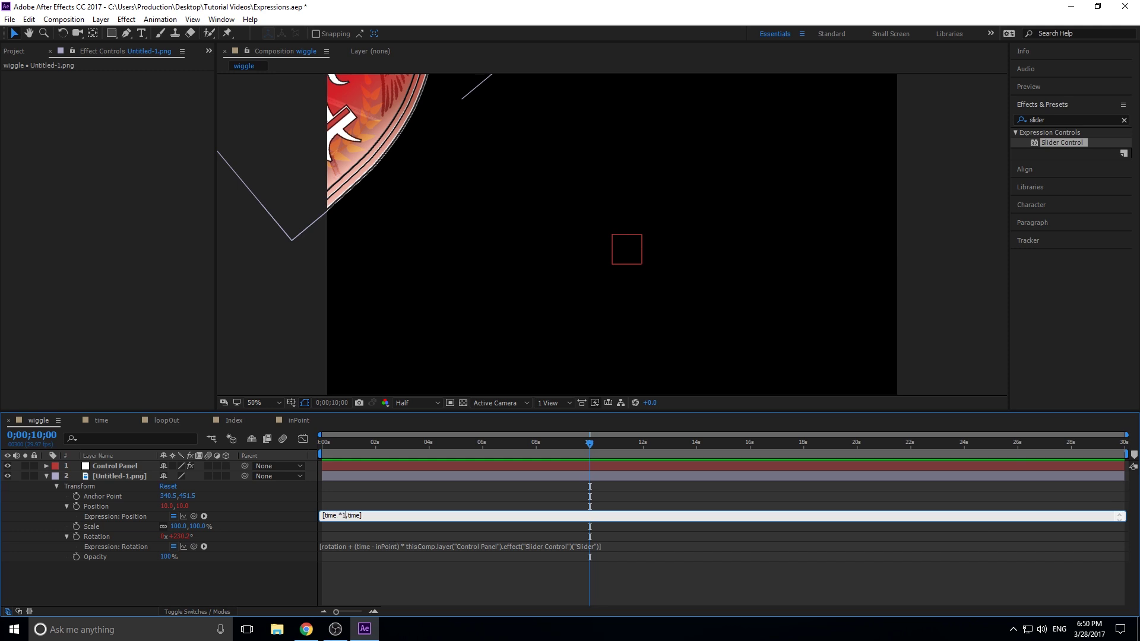
key("BackSpace")
type("0,time * 50")
left_click(397, 586)
Step: Return to the start of the composition and preview the logo's movement for about 13 seconds
left_click_drag(356, 442, 291, 440)
key("space")
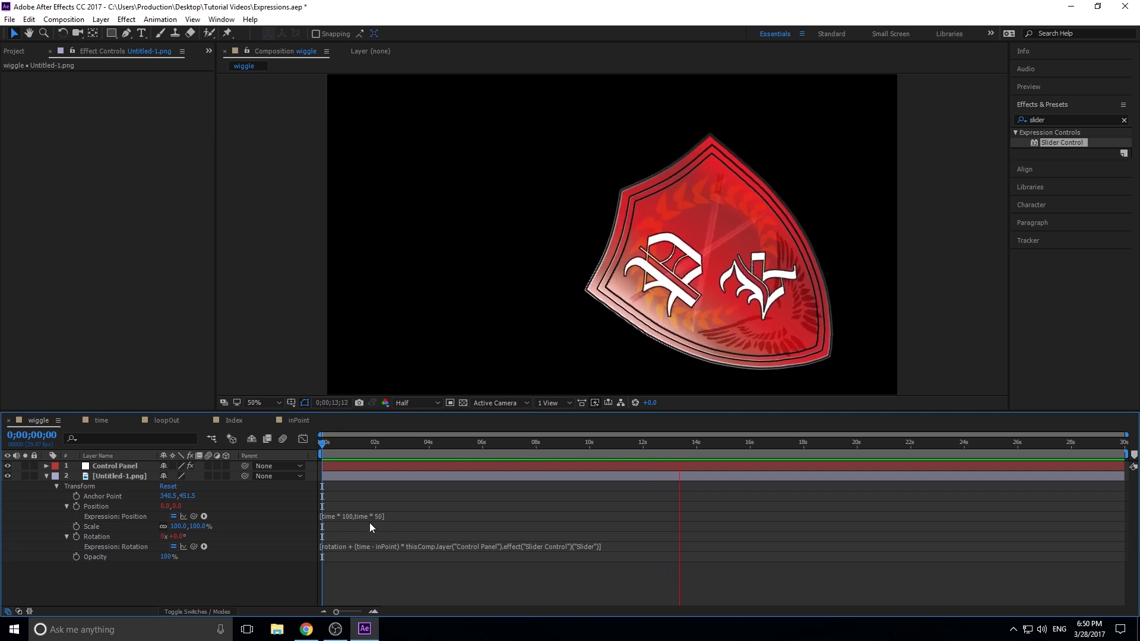
key("space")
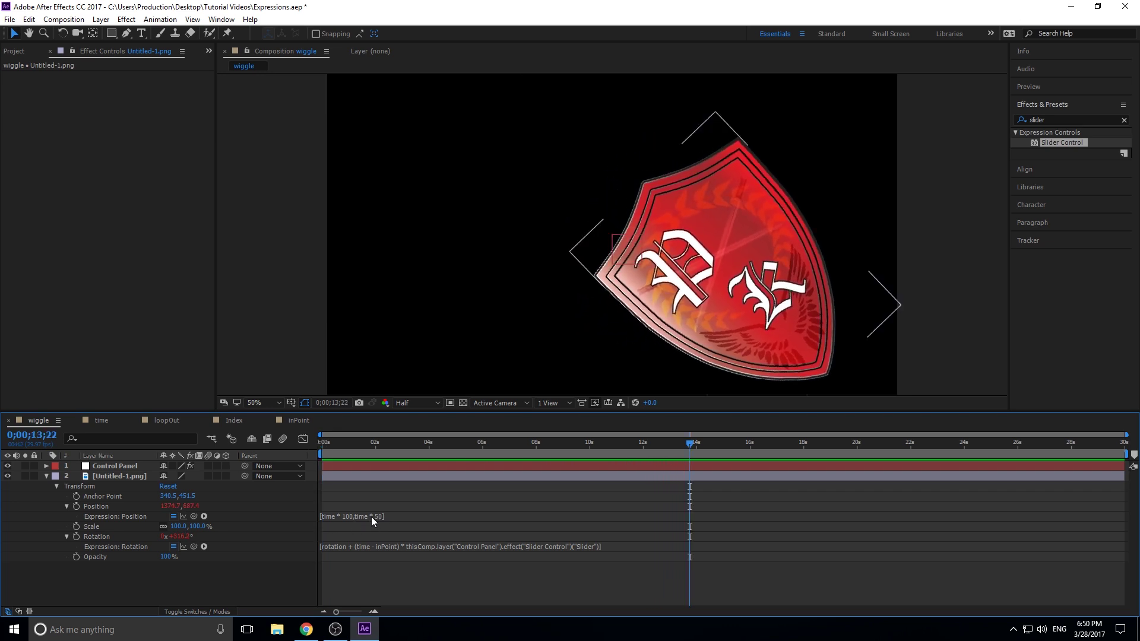
Step: Open the logo's Position expression and examine the comma separating its x and y terms
left_click(371, 516)
left_click_drag(354, 515, 350, 515)
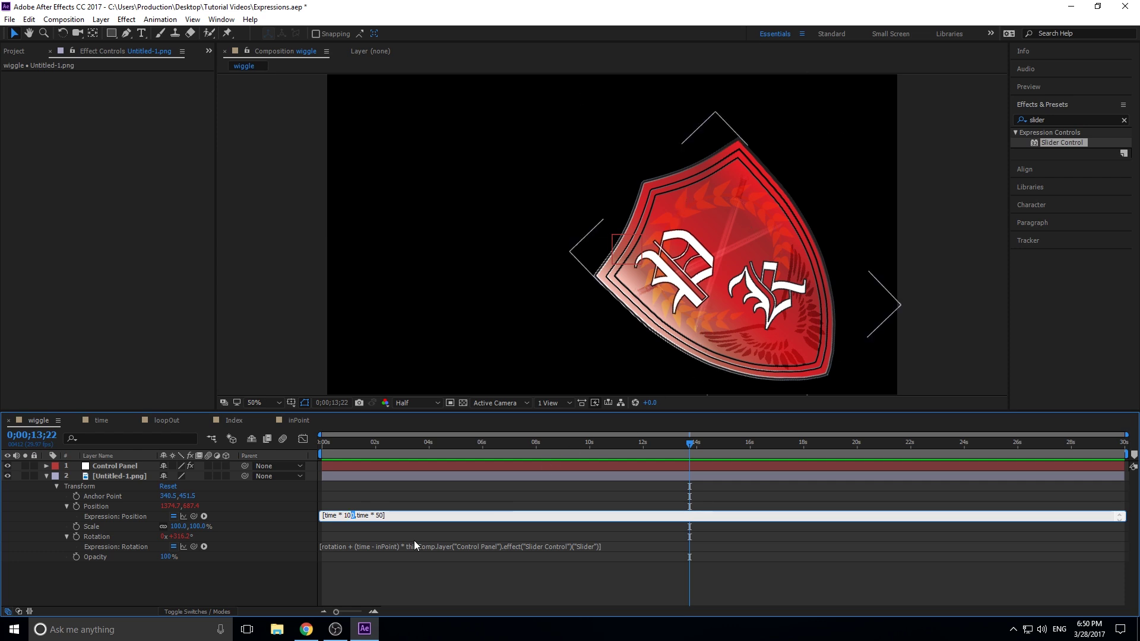
left_click(354, 515)
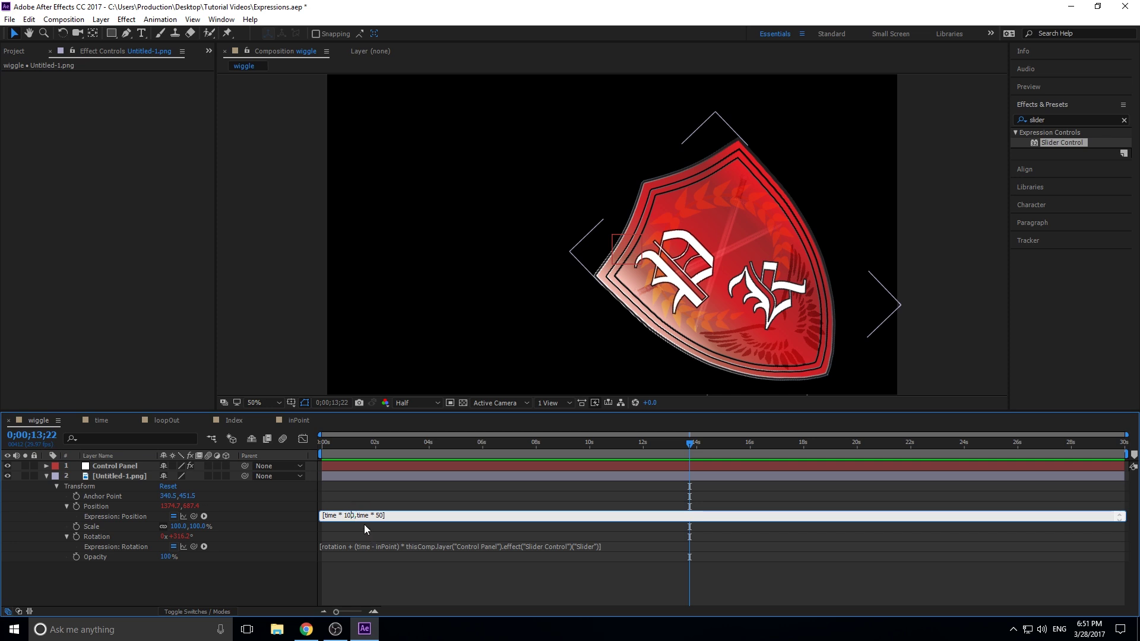